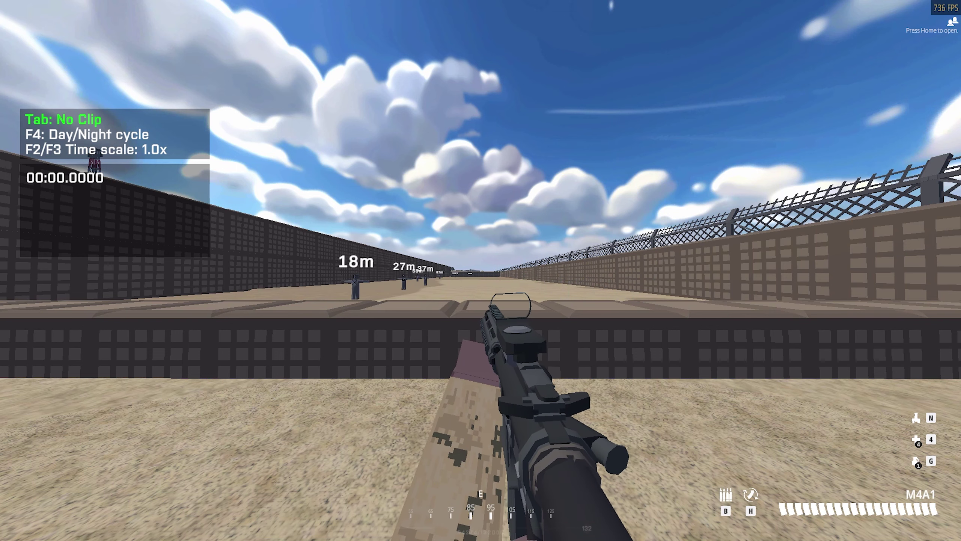
Step: Open the Gameplay settings and scroll through the hit marker, interface, chat and map options
{"action": "key", "text": "Escape"}
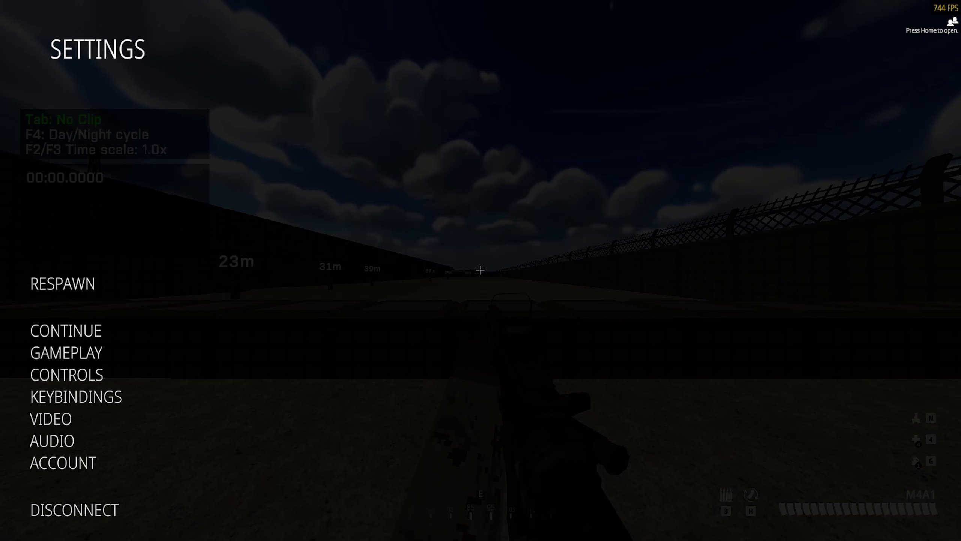
{"action": "left_click", "coordinate": [98, 353]}
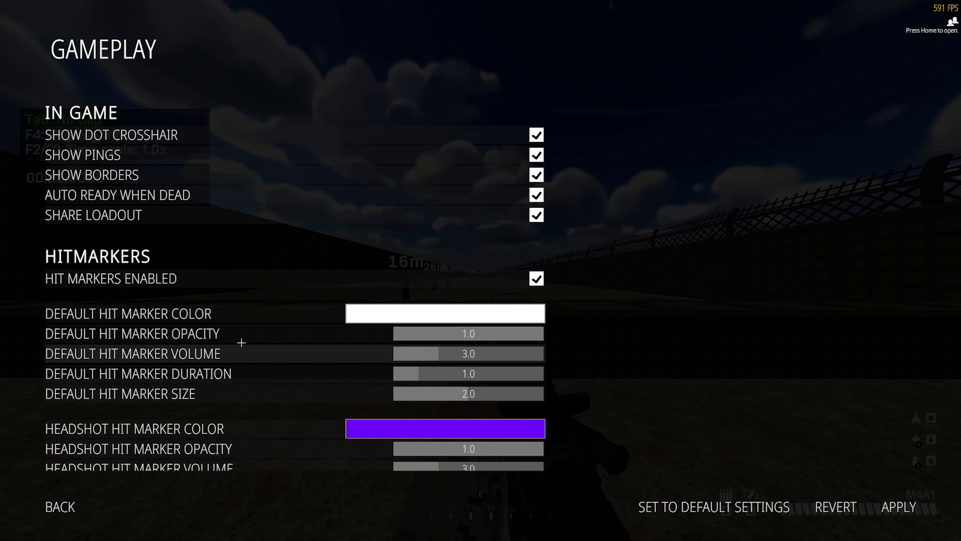
{"action": "scroll", "coordinate": [289, 334], "scroll_direction": "down", "scroll_amount": 4}
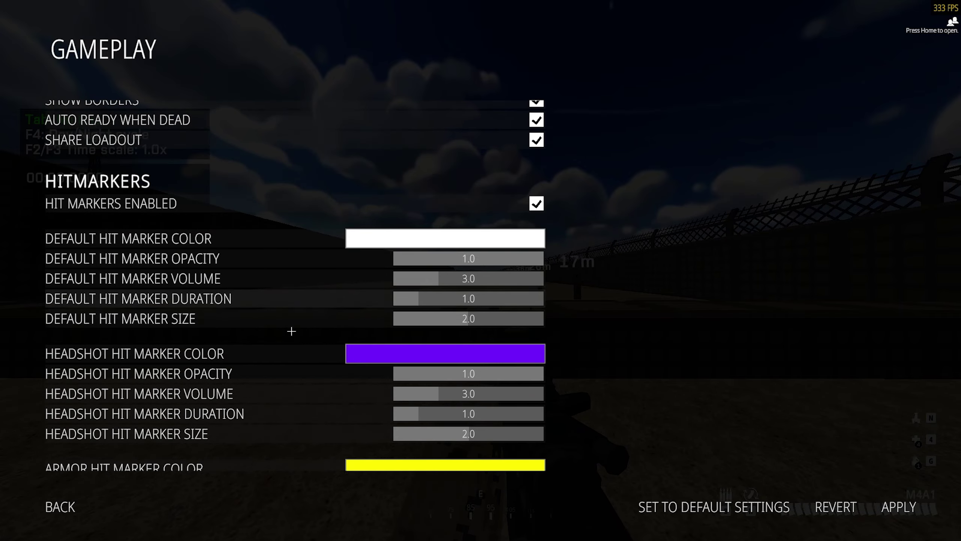
{"action": "scroll", "coordinate": [278, 334], "scroll_direction": "down", "scroll_amount": 5}
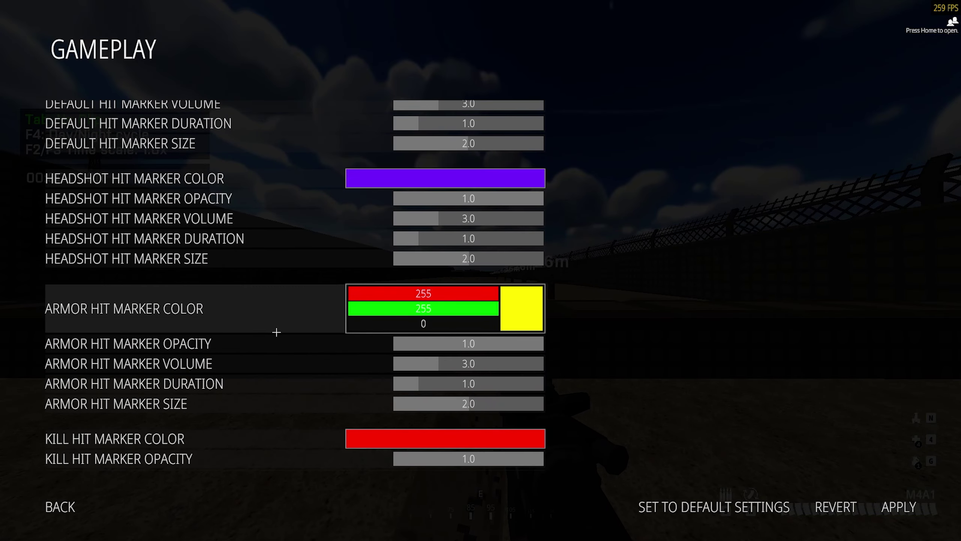
{"action": "scroll", "coordinate": [278, 333], "scroll_direction": "down", "scroll_amount": 5}
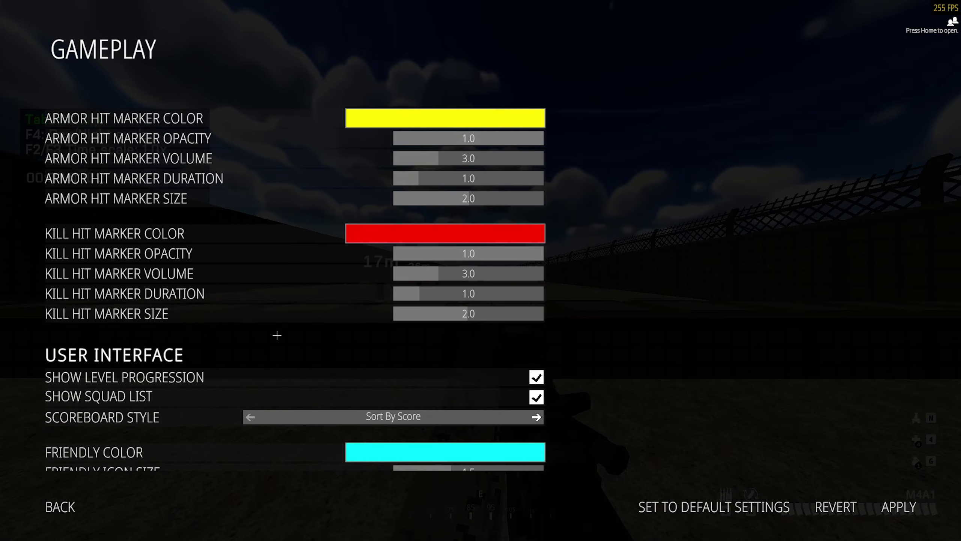
{"action": "scroll", "coordinate": [277, 335], "scroll_direction": "down", "scroll_amount": 6}
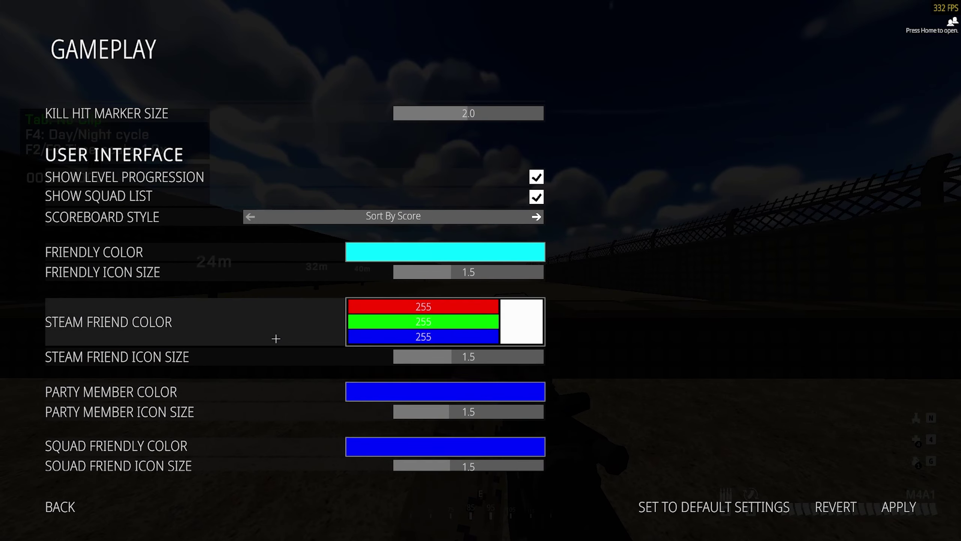
{"action": "scroll", "coordinate": [275, 342], "scroll_direction": "down", "scroll_amount": 5}
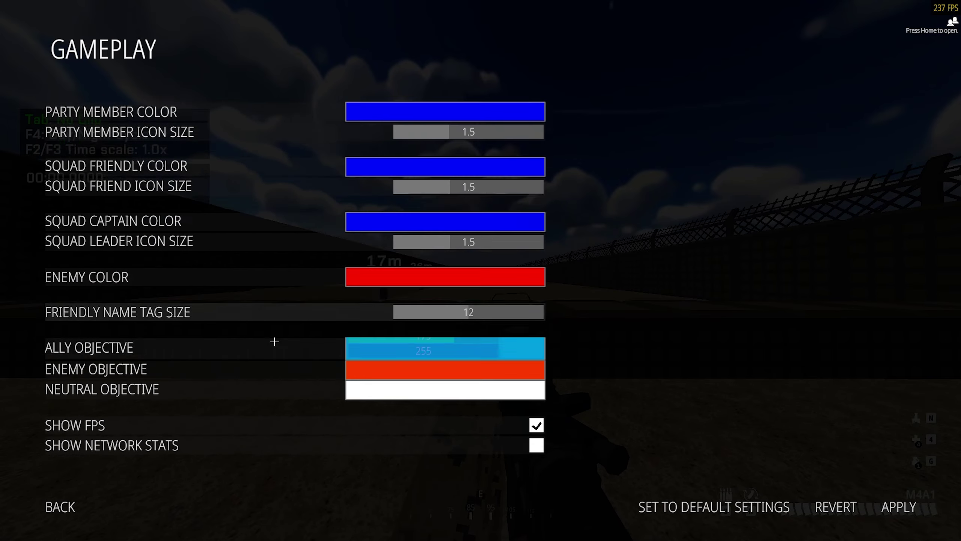
{"action": "scroll", "coordinate": [274, 342], "scroll_direction": "down", "scroll_amount": 3}
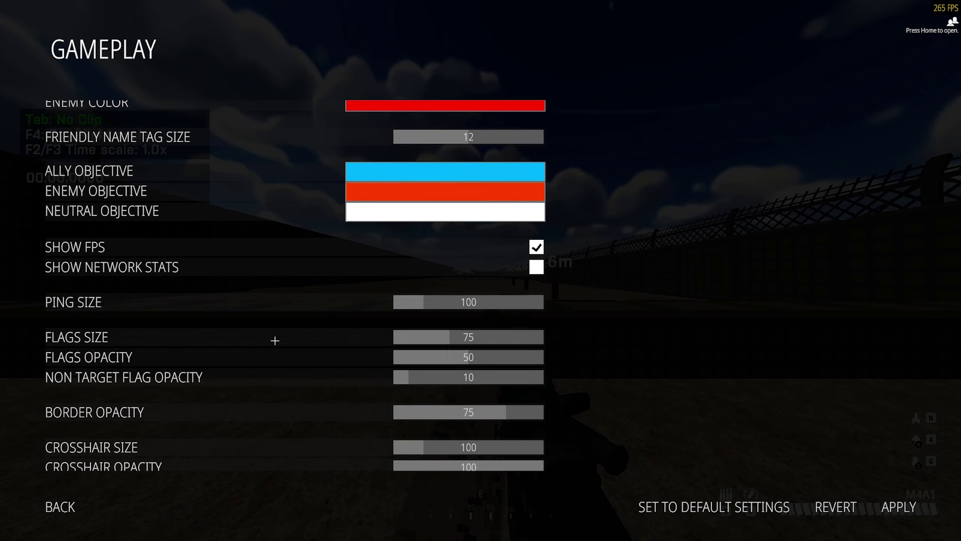
{"action": "scroll", "coordinate": [274, 341], "scroll_direction": "down", "scroll_amount": 8}
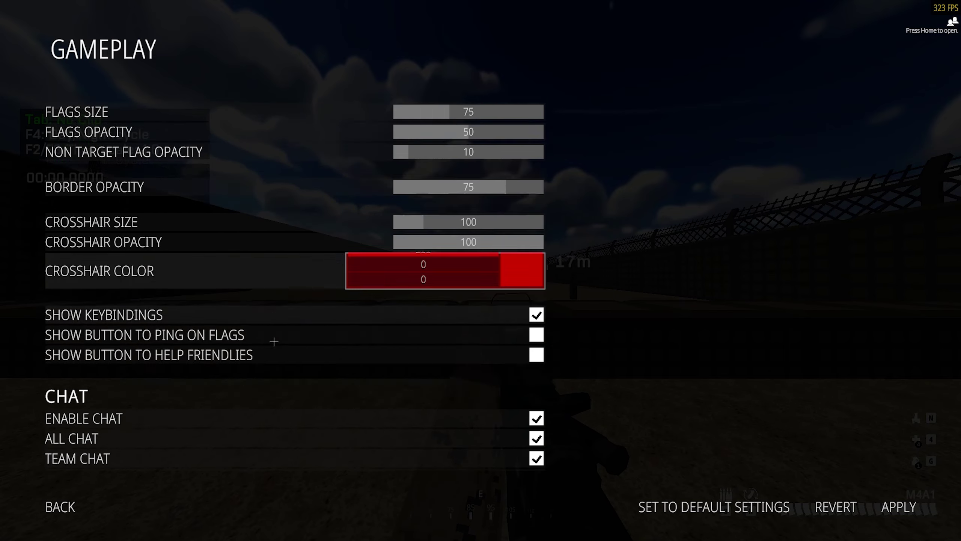
{"action": "scroll", "coordinate": [274, 342], "scroll_direction": "down", "scroll_amount": 8}
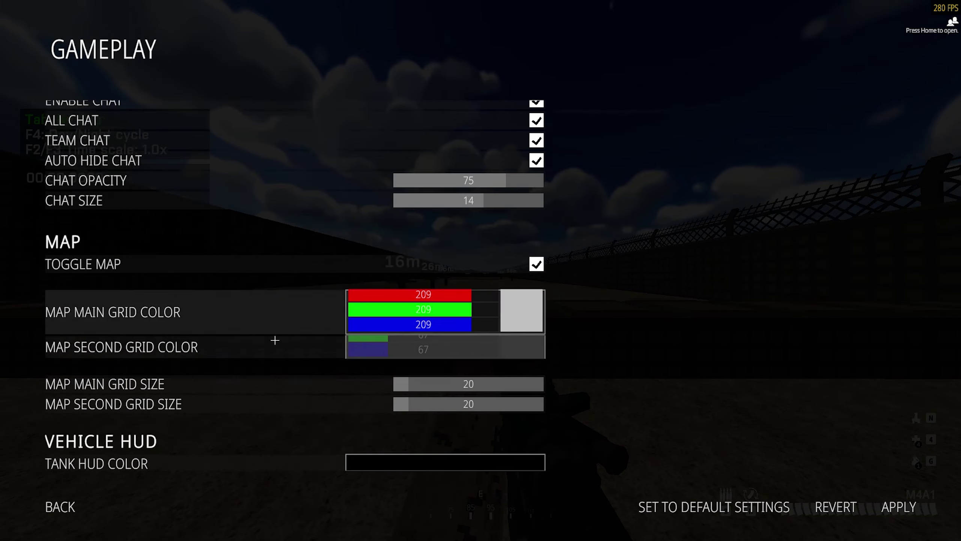
Step: Scroll back up to check the red crosshair colour and the enabled hit markers
{"action": "scroll", "coordinate": [269, 343], "scroll_direction": "up", "scroll_amount": 10}
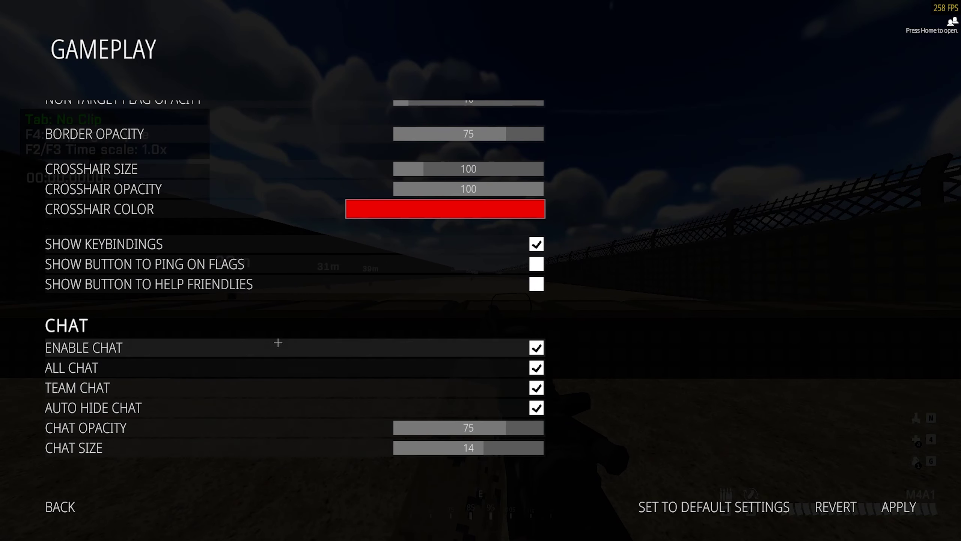
{"action": "scroll", "coordinate": [284, 344], "scroll_direction": "up", "scroll_amount": 10}
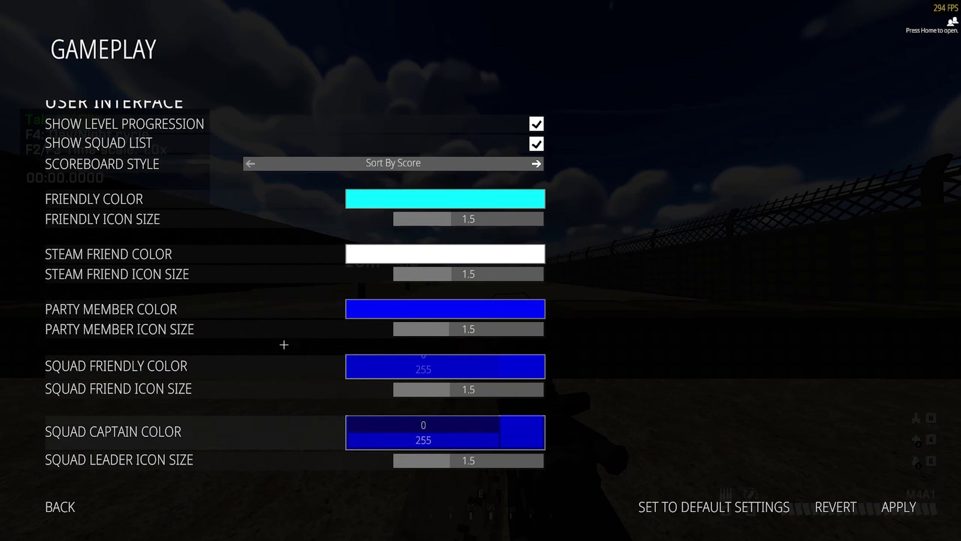
{"action": "scroll", "coordinate": [284, 341], "scroll_direction": "up", "scroll_amount": 10}
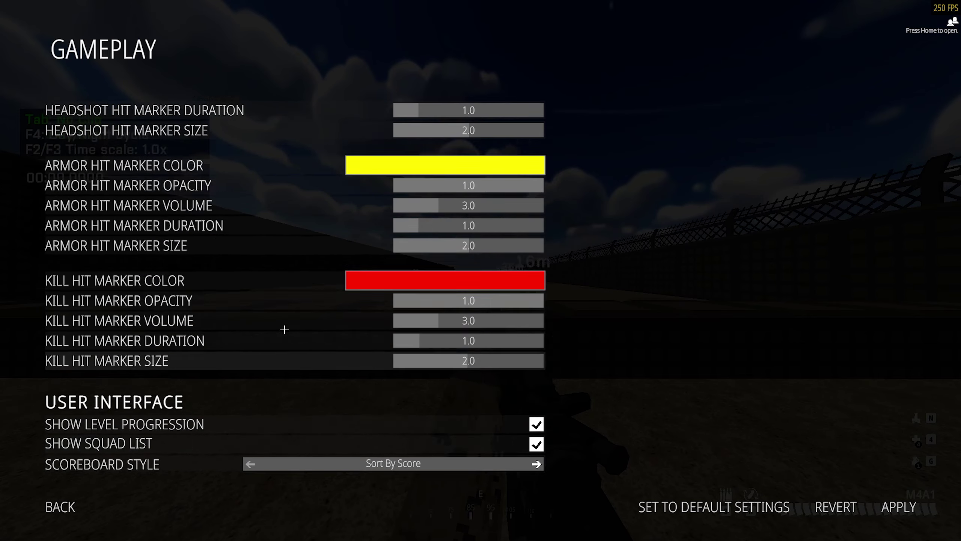
{"action": "scroll", "coordinate": [288, 328], "scroll_direction": "up", "scroll_amount": 2}
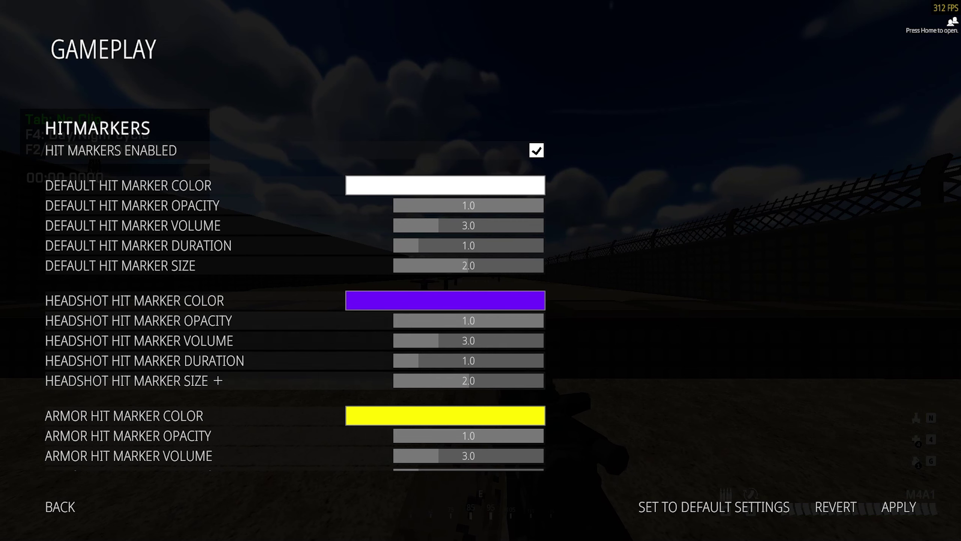
{"action": "scroll", "coordinate": [189, 439], "scroll_direction": "down", "scroll_amount": 1}
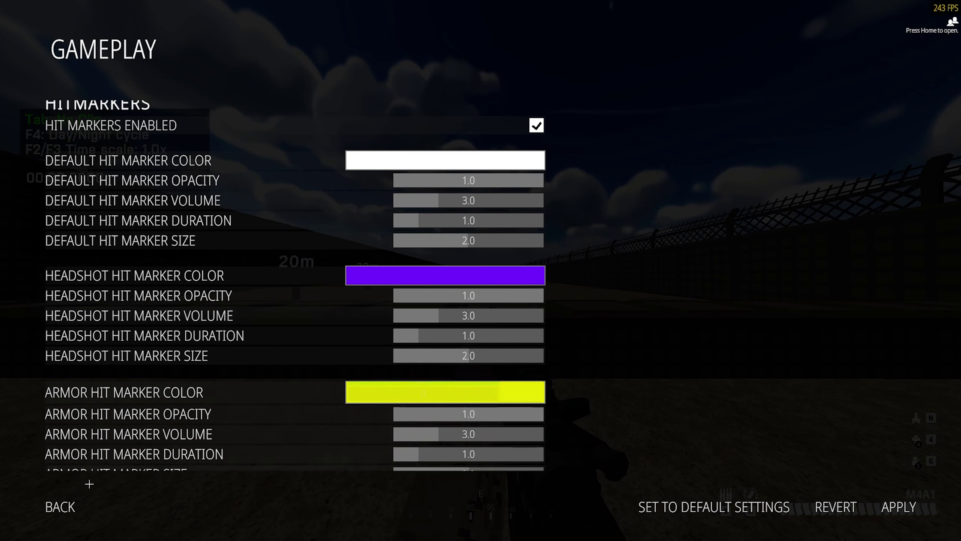
Step: Review the Controls page: mouse sensitivity 70 and every scope sensitivity at 100
{"action": "left_click", "coordinate": [58, 507]}
{"action": "left_click", "coordinate": [69, 375]}
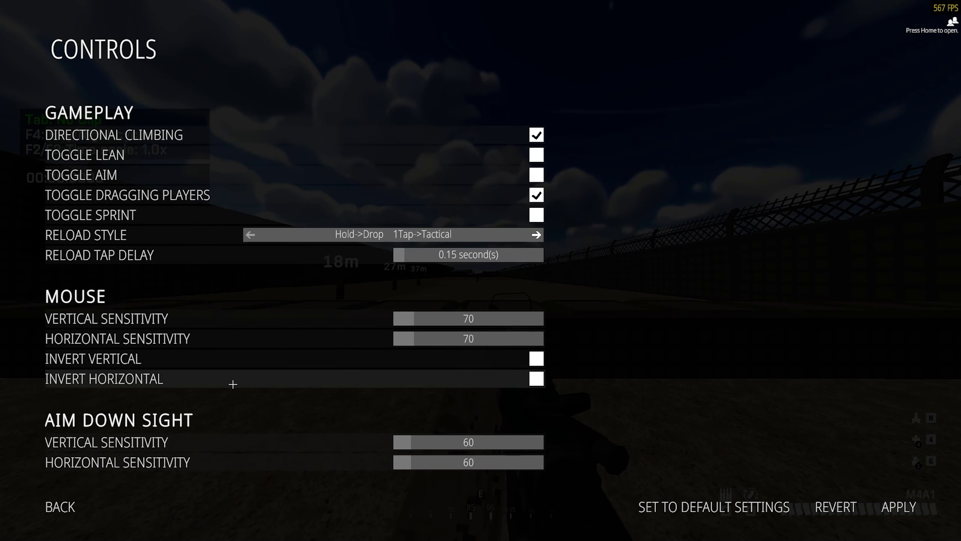
{"action": "scroll", "coordinate": [232, 385], "scroll_direction": "down", "scroll_amount": 3}
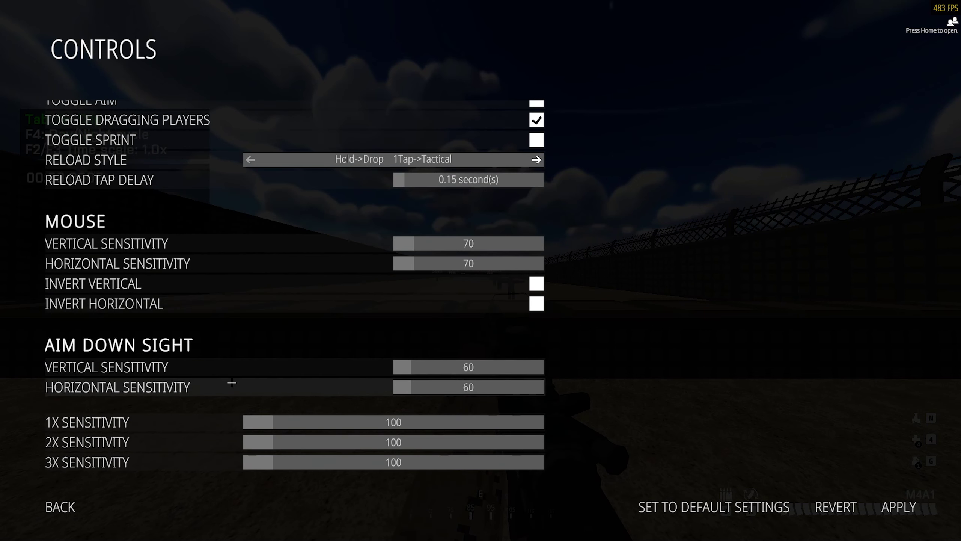
{"action": "scroll", "coordinate": [231, 382], "scroll_direction": "up", "scroll_amount": 1}
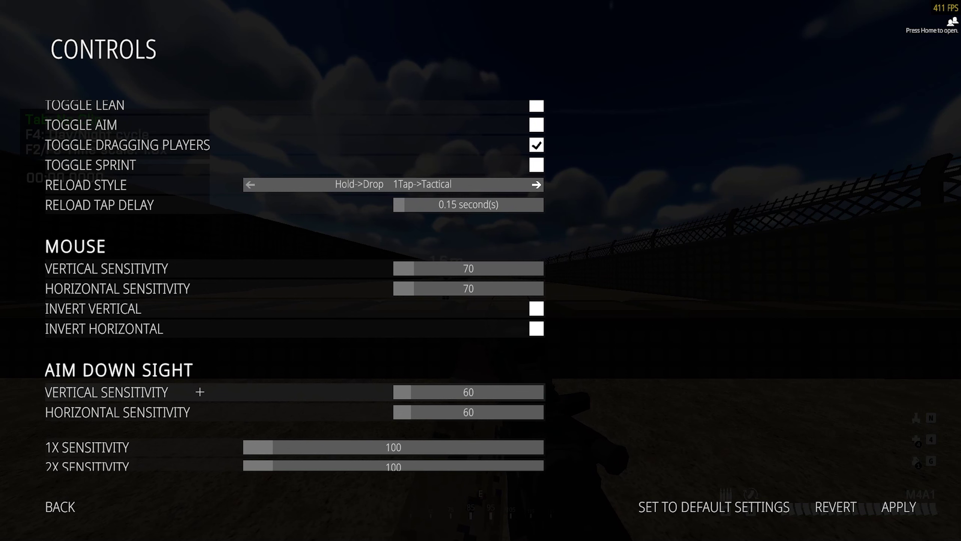
{"action": "scroll", "coordinate": [403, 388], "scroll_direction": "down", "scroll_amount": 8}
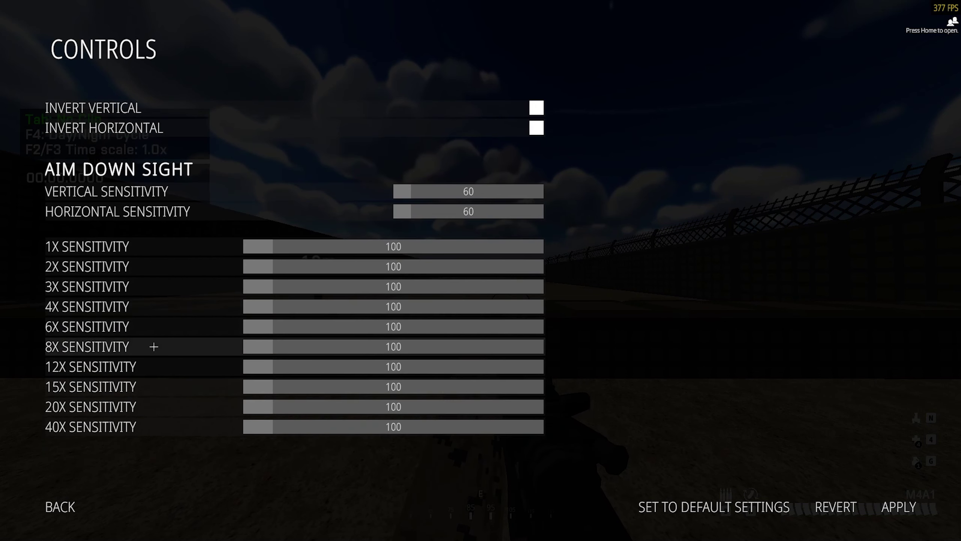
{"action": "scroll", "coordinate": [152, 346], "scroll_direction": "up", "scroll_amount": 2}
Step: Scroll through the default Keybindings down to the helicopter binds, including Rappelling Rope Release Q and Change Camera C
{"action": "left_click", "coordinate": [60, 506]}
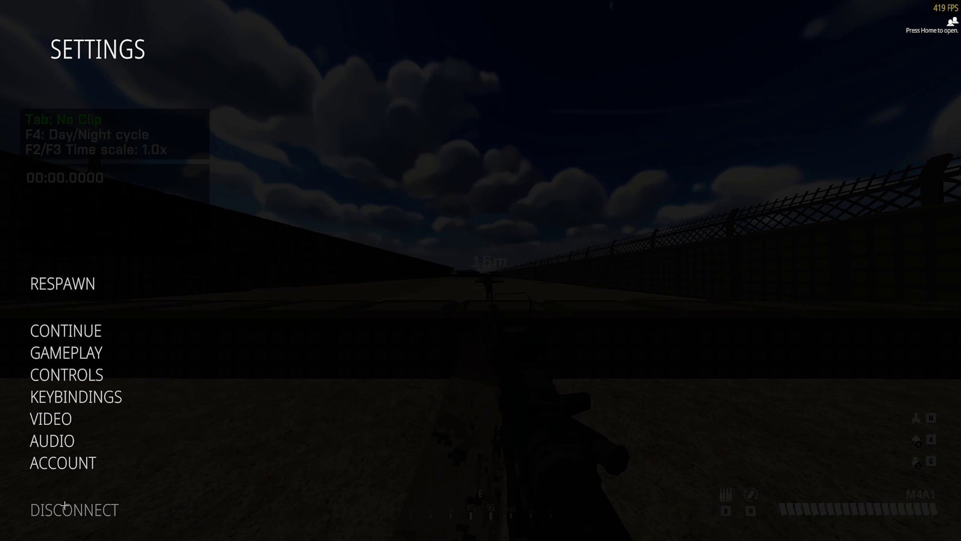
{"action": "left_click", "coordinate": [117, 395]}
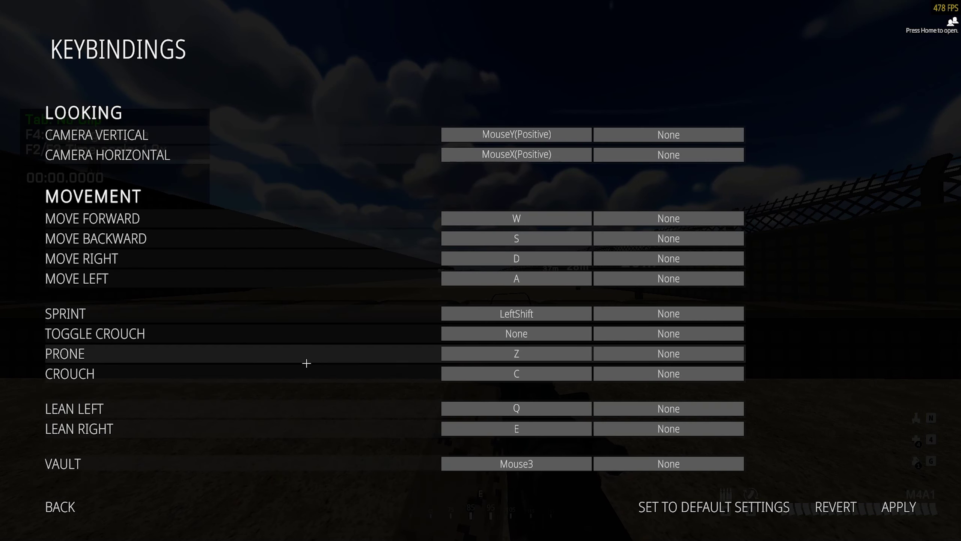
{"action": "scroll", "coordinate": [333, 362], "scroll_direction": "down", "scroll_amount": 1}
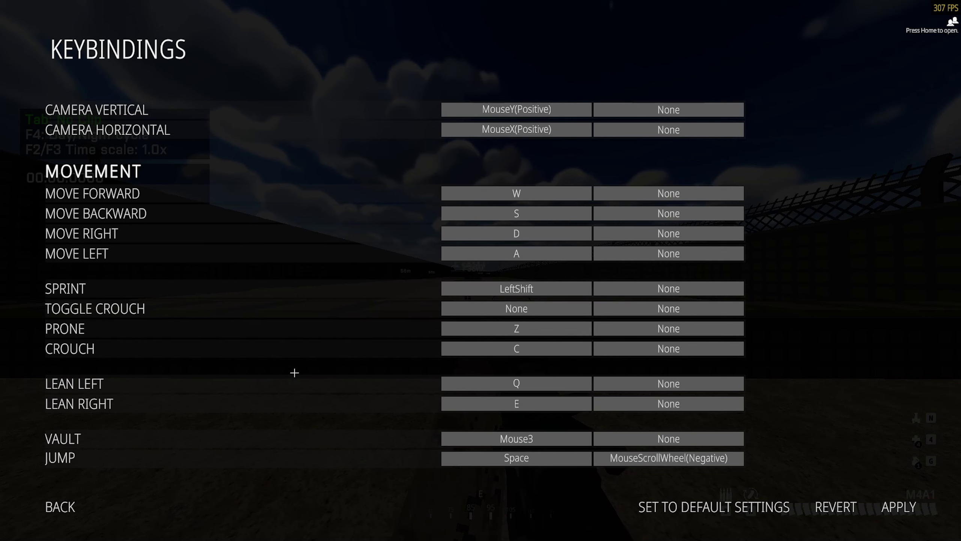
{"action": "scroll", "coordinate": [294, 373], "scroll_direction": "down", "scroll_amount": 2}
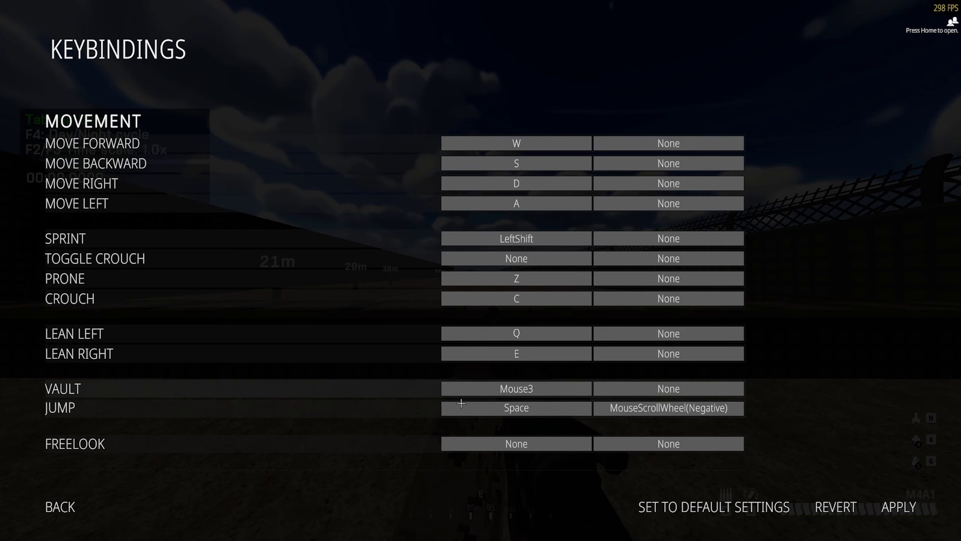
{"action": "scroll", "coordinate": [466, 404], "scroll_direction": "down", "scroll_amount": 5}
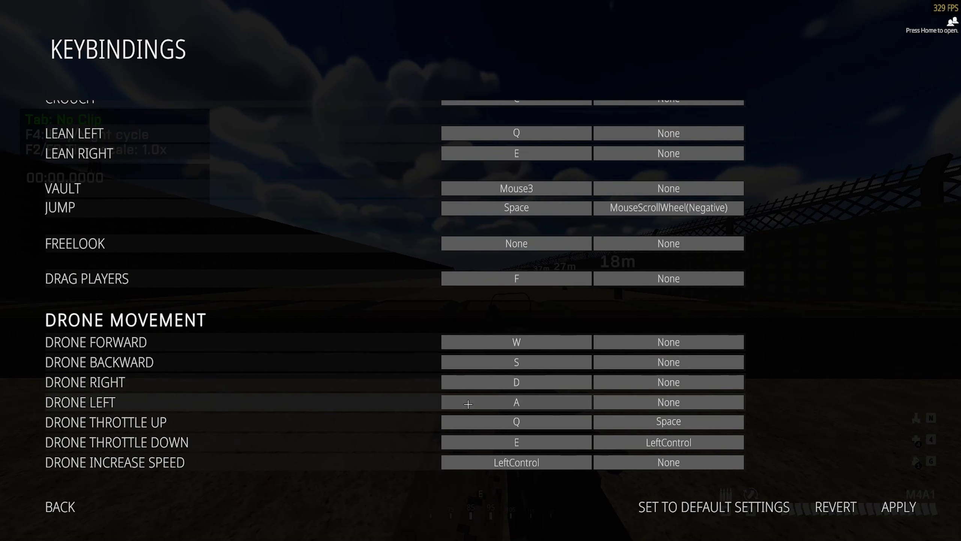
{"action": "scroll", "coordinate": [470, 405], "scroll_direction": "down", "scroll_amount": 3}
{"action": "scroll", "coordinate": [471, 408], "scroll_direction": "down", "scroll_amount": 4}
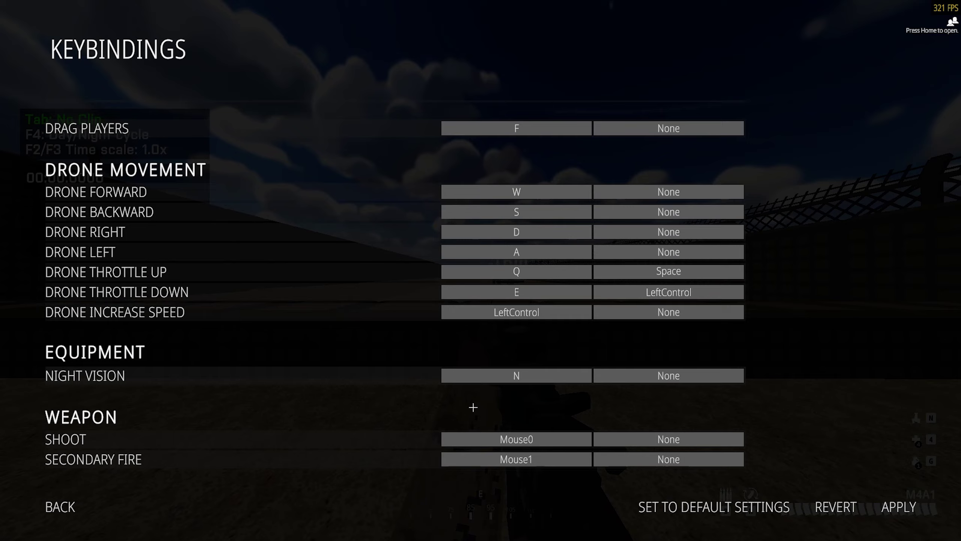
{"action": "scroll", "coordinate": [477, 405], "scroll_direction": "down", "scroll_amount": 5}
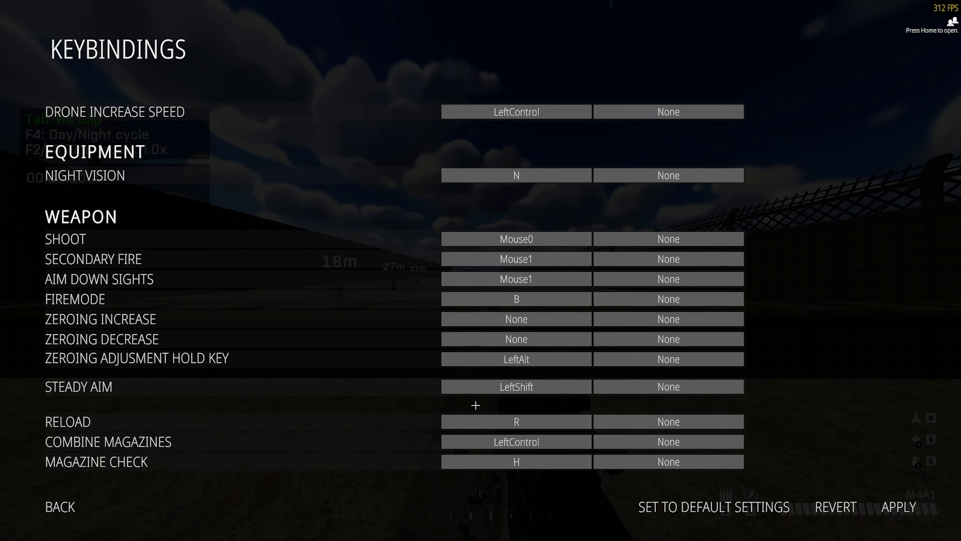
{"action": "scroll", "coordinate": [479, 405], "scroll_direction": "down", "scroll_amount": 6}
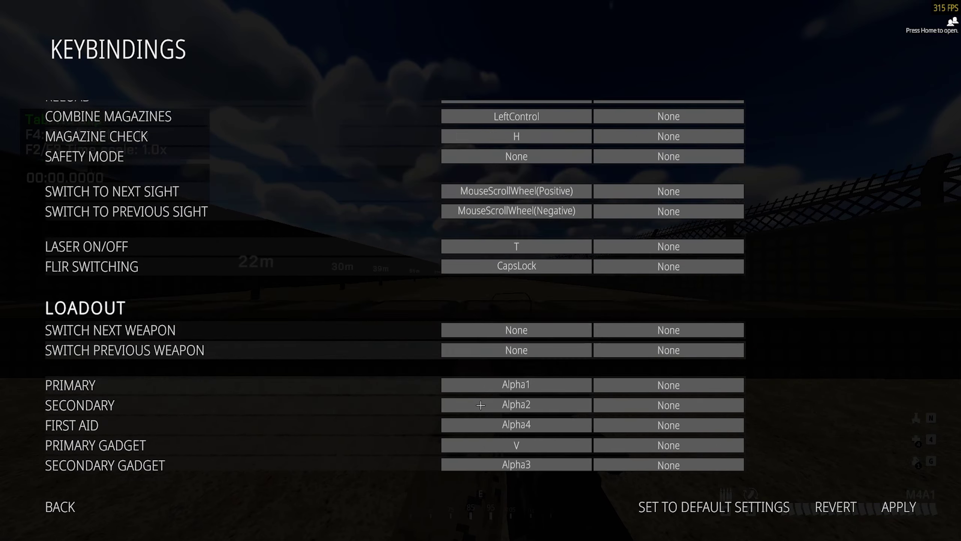
{"action": "scroll", "coordinate": [481, 402], "scroll_direction": "down", "scroll_amount": 6}
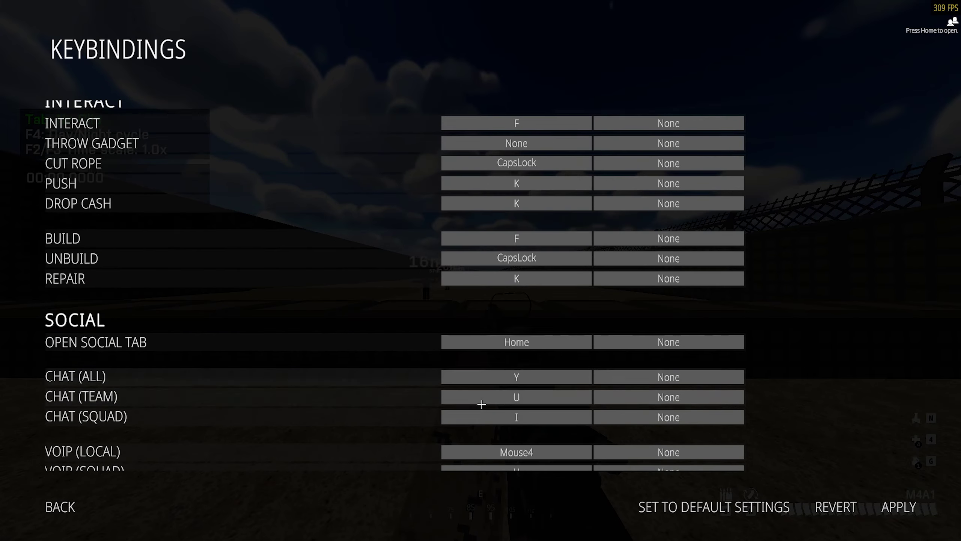
{"action": "scroll", "coordinate": [481, 404], "scroll_direction": "down", "scroll_amount": 6}
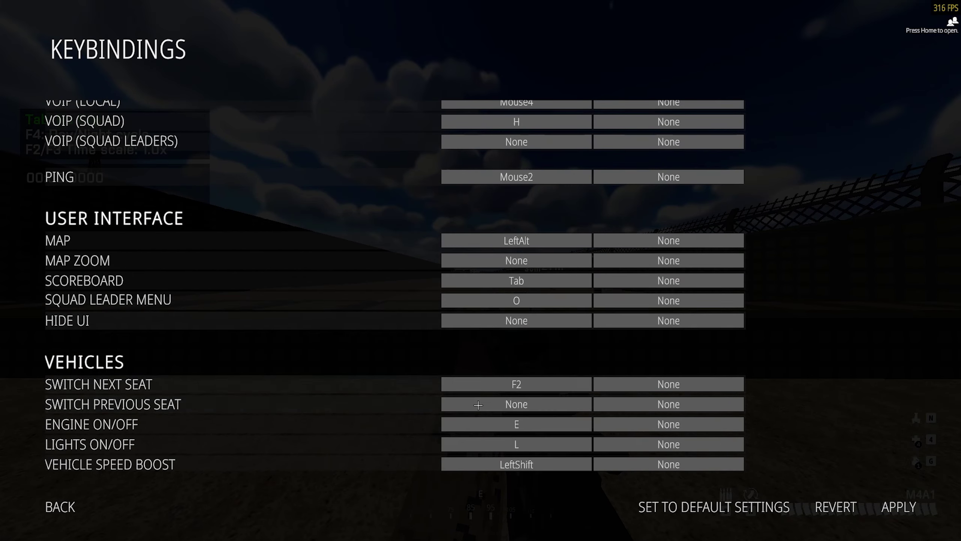
{"action": "scroll", "coordinate": [479, 401], "scroll_direction": "down", "scroll_amount": 5}
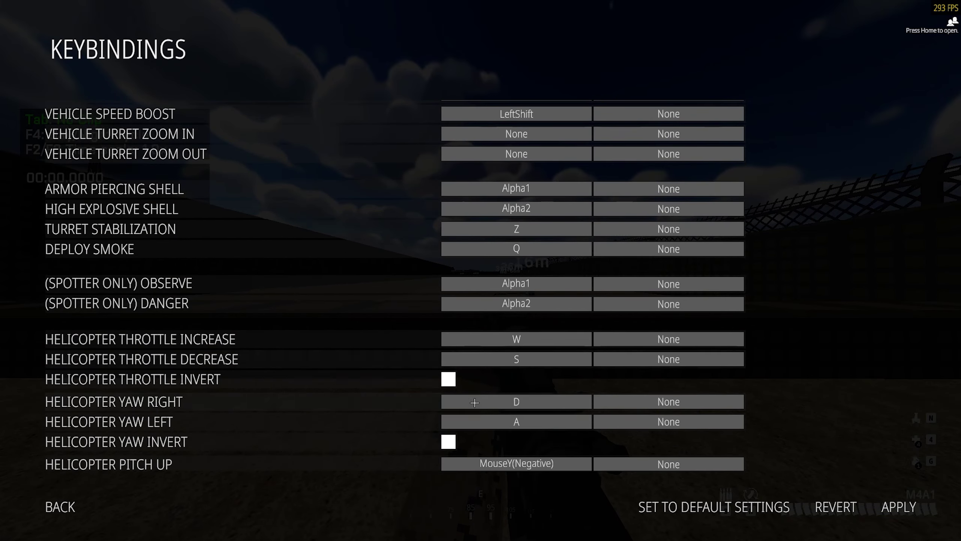
Step: In Video settings, cycle Screen Mode through FullScreenWindow and MaximizedWindow, ending on ExclusiveFullScreen
{"action": "left_click", "coordinate": [76, 505]}
{"action": "left_click", "coordinate": [62, 417]}
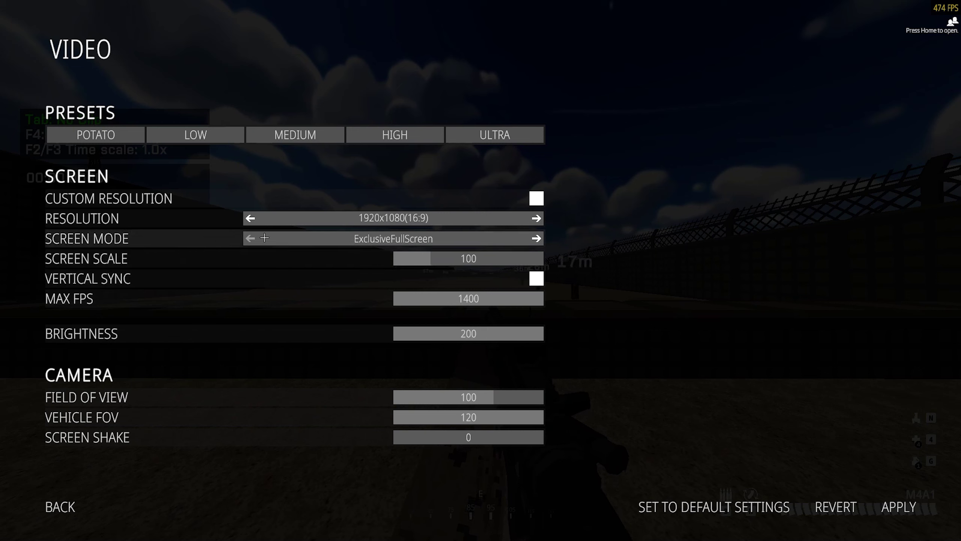
{"action": "left_click", "coordinate": [536, 238]}
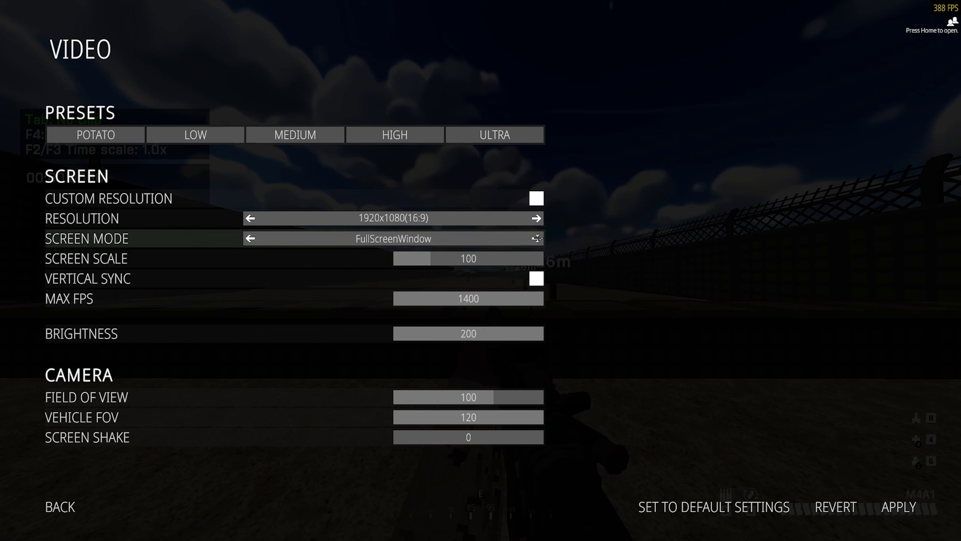
{"action": "left_click", "coordinate": [537, 238]}
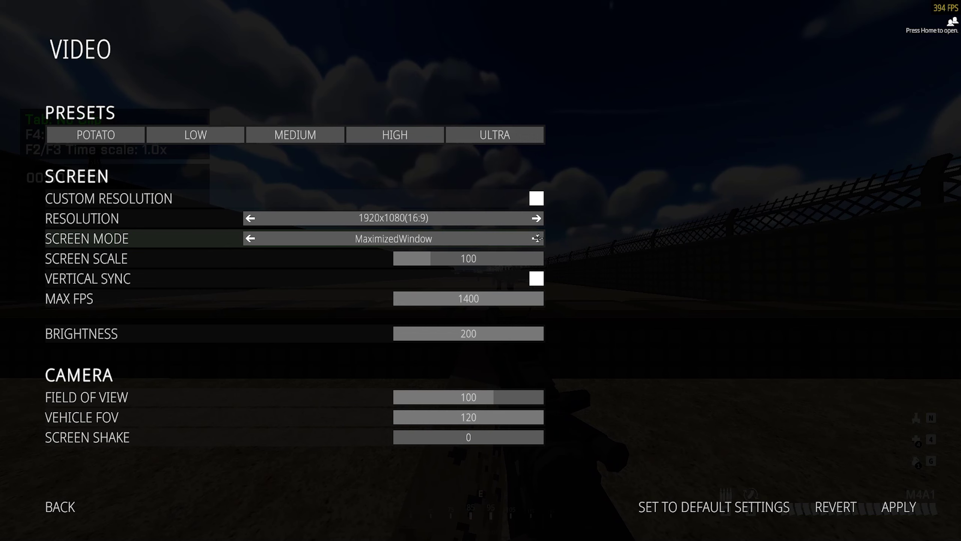
{"action": "left_click", "coordinate": [250, 238]}
{"action": "left_click", "coordinate": [249, 237]}
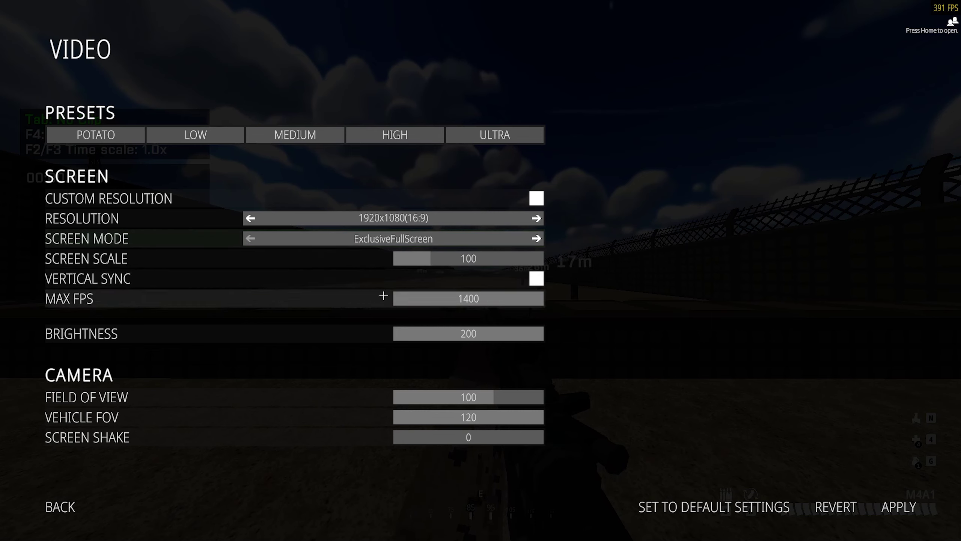
{"action": "scroll", "coordinate": [329, 322], "scroll_direction": "down", "scroll_amount": 1}
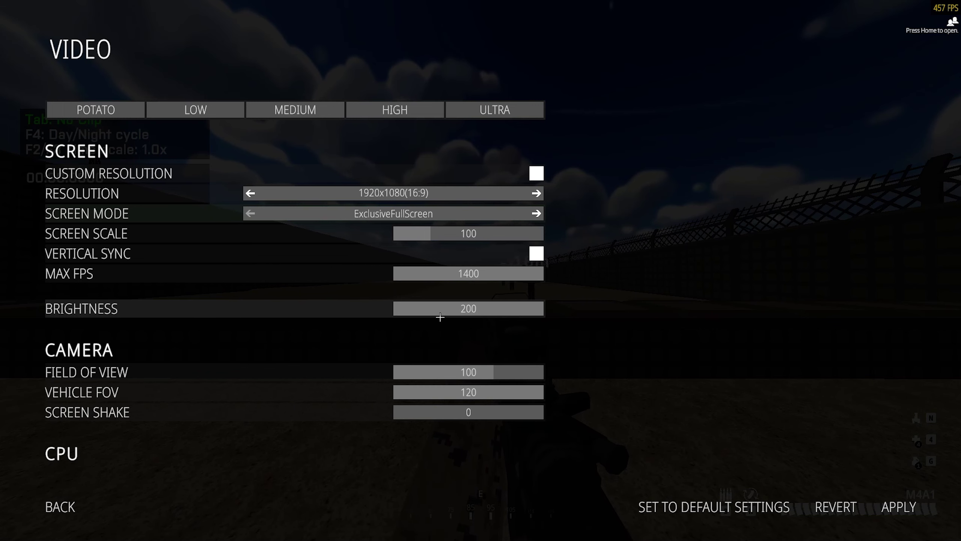
{"action": "scroll", "coordinate": [401, 317], "scroll_direction": "down", "scroll_amount": 1}
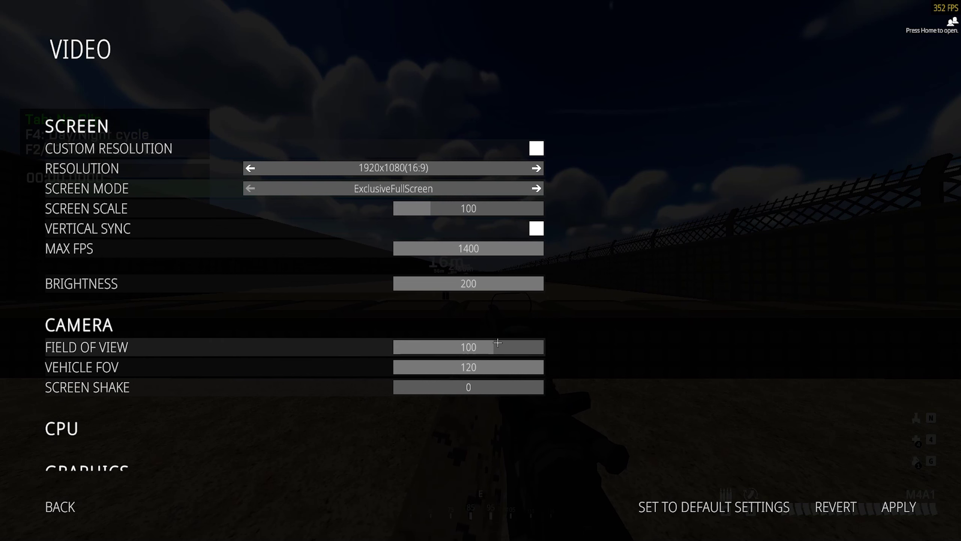
{"action": "scroll", "coordinate": [484, 324], "scroll_direction": "down", "scroll_amount": 1}
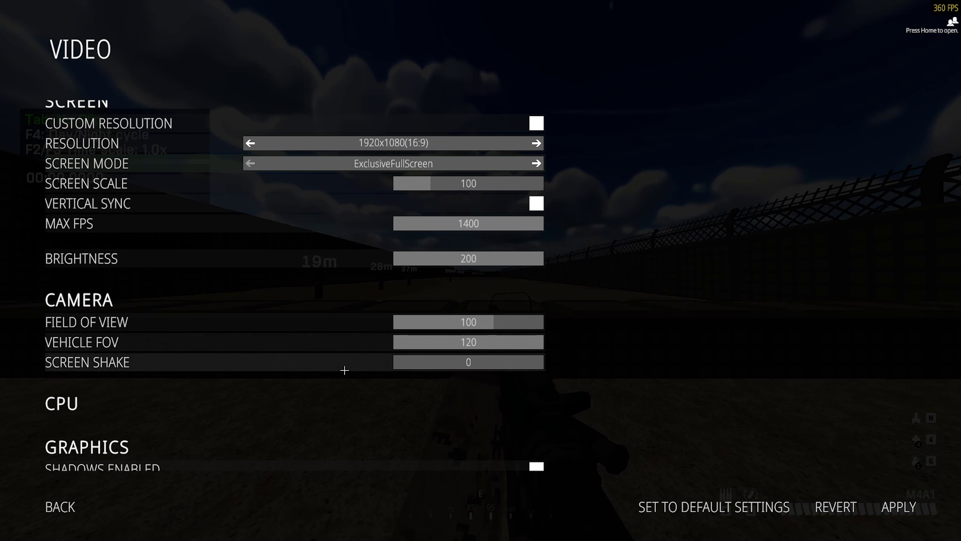
{"action": "scroll", "coordinate": [345, 370], "scroll_direction": "down", "scroll_amount": 1}
Step: Review the Graphics, Rendering and Image Effects settings (Lowest shaders, 1000 render distance), then apply the video changes
{"action": "scroll", "coordinate": [425, 350], "scroll_direction": "down", "scroll_amount": 4}
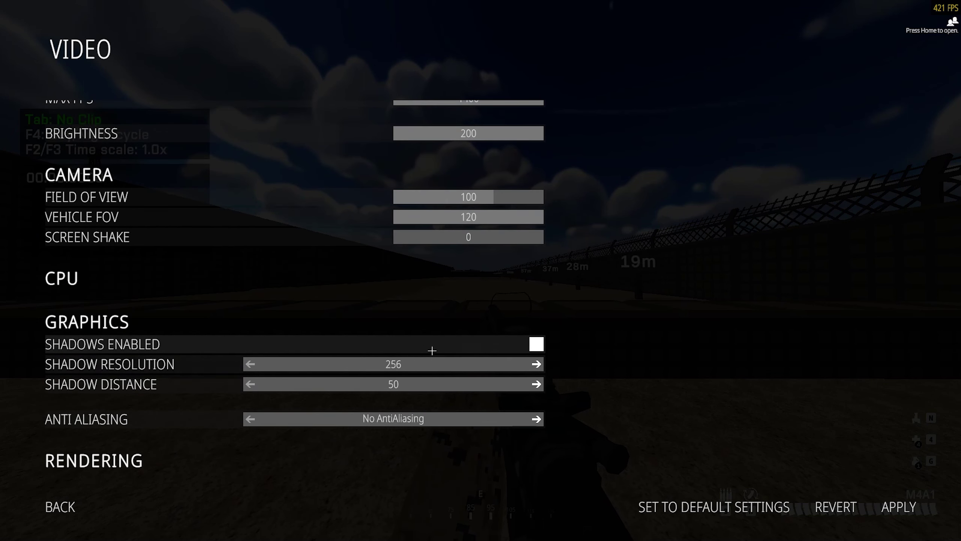
{"action": "scroll", "coordinate": [378, 349], "scroll_direction": "down", "scroll_amount": 1}
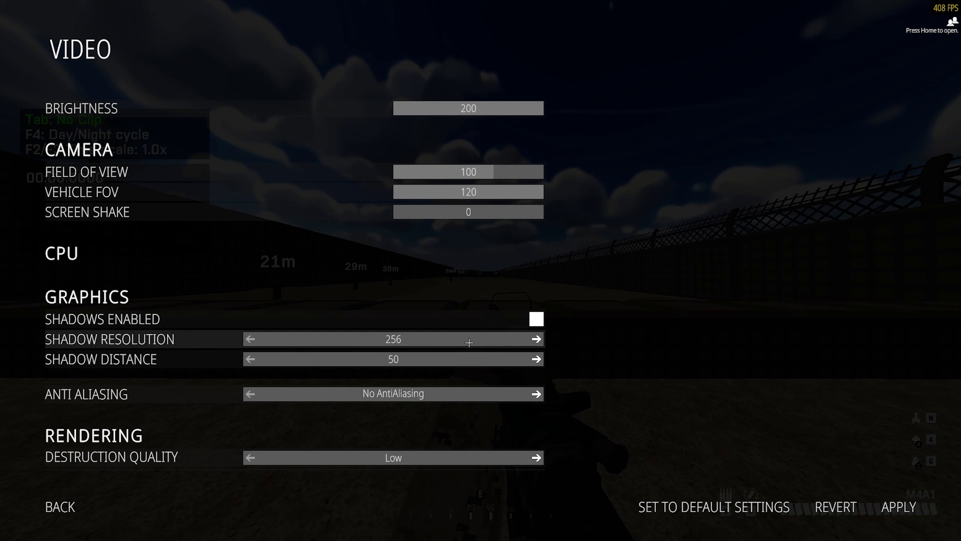
{"action": "scroll", "coordinate": [487, 355], "scroll_direction": "down", "scroll_amount": 2}
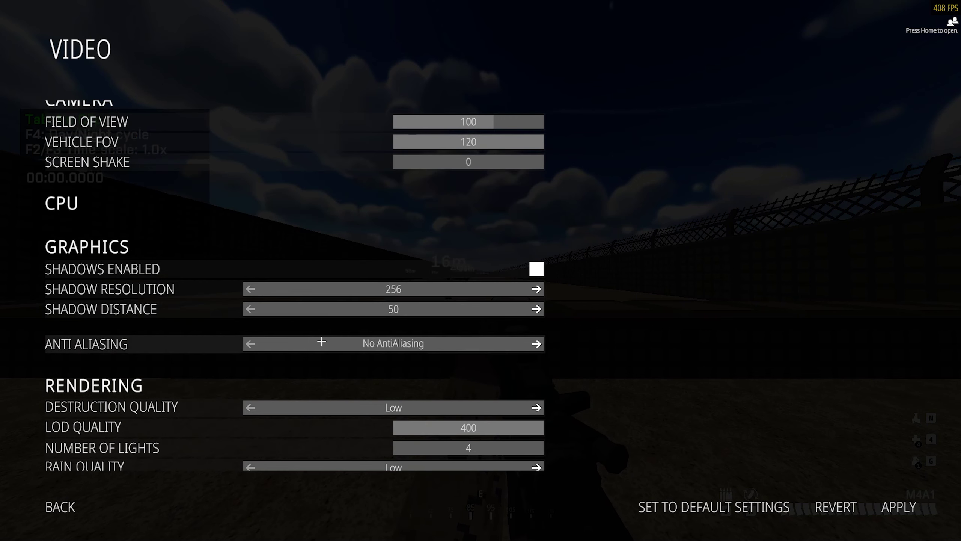
{"action": "scroll", "coordinate": [279, 317], "scroll_direction": "down", "scroll_amount": 3}
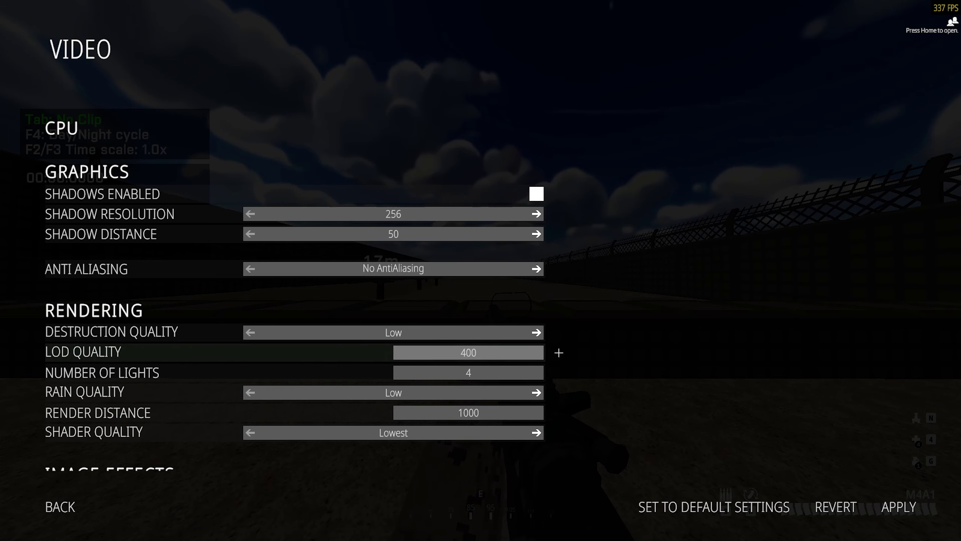
{"action": "scroll", "coordinate": [382, 458], "scroll_direction": "down", "scroll_amount": 1}
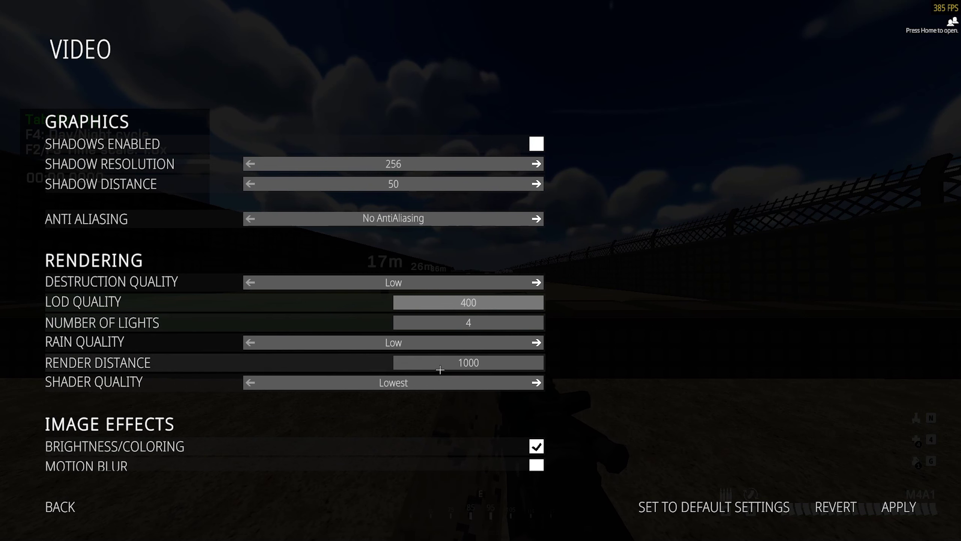
{"action": "scroll", "coordinate": [261, 446], "scroll_direction": "down", "scroll_amount": 1}
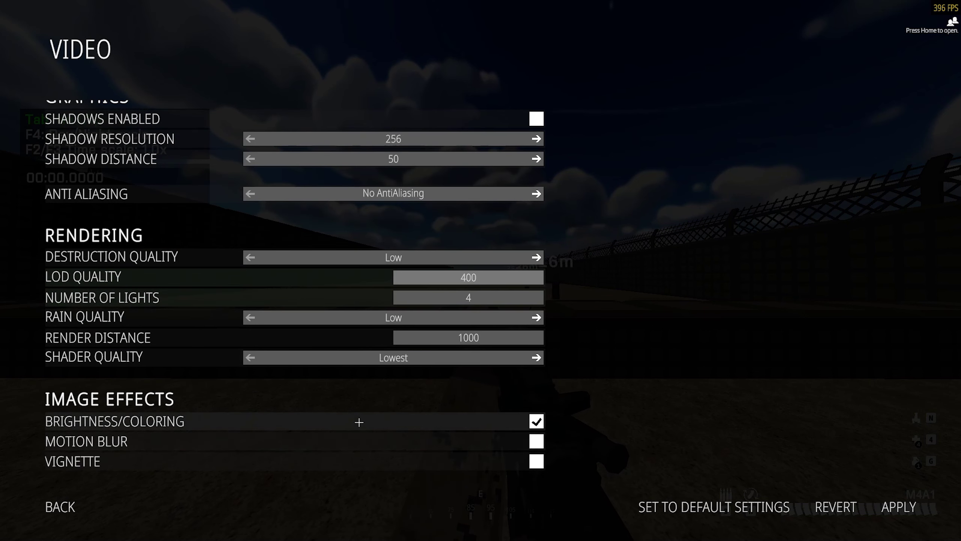
{"action": "scroll", "coordinate": [358, 420], "scroll_direction": "down", "scroll_amount": 2}
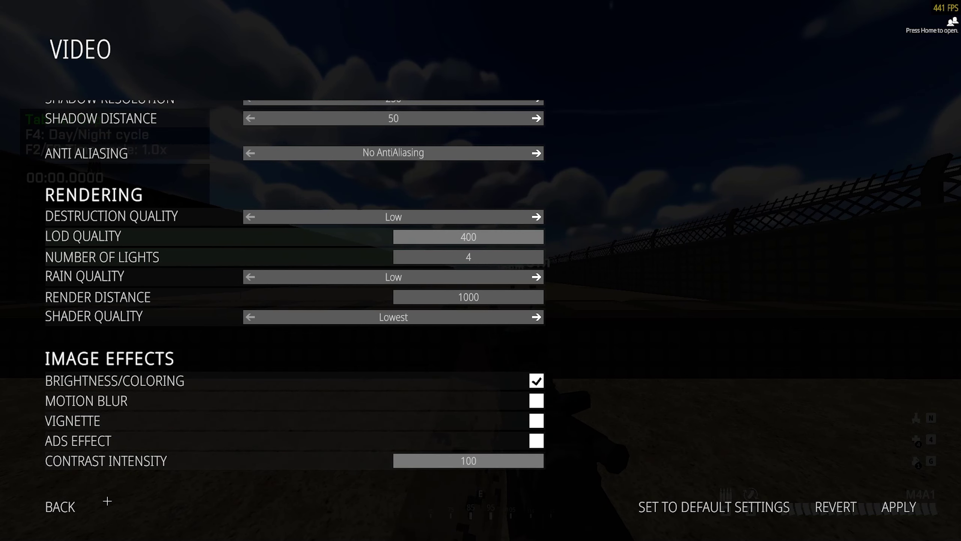
{"action": "left_click", "coordinate": [68, 507]}
{"action": "left_click", "coordinate": [567, 291]}
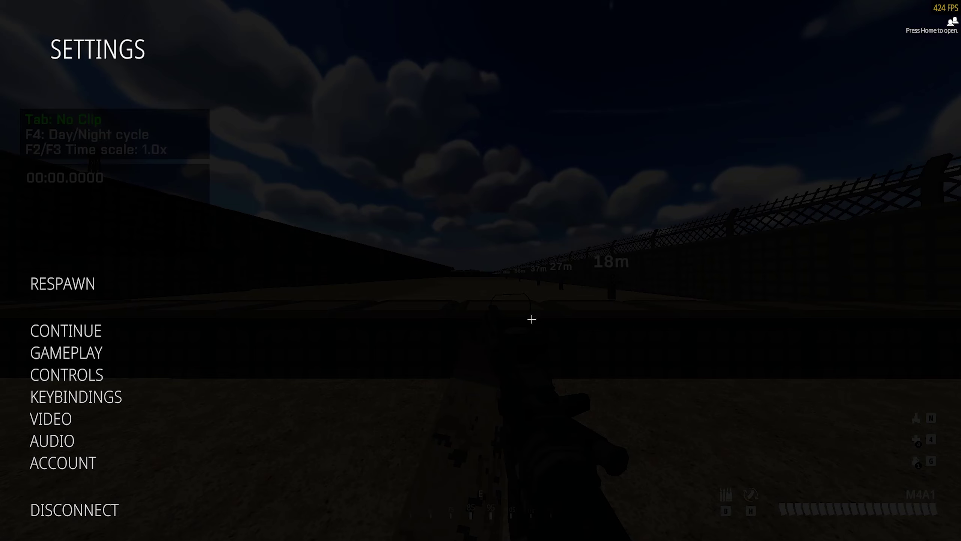
Step: Look through the Audio settings, then close the settings menu to resume play
{"action": "left_click", "coordinate": [97, 440]}
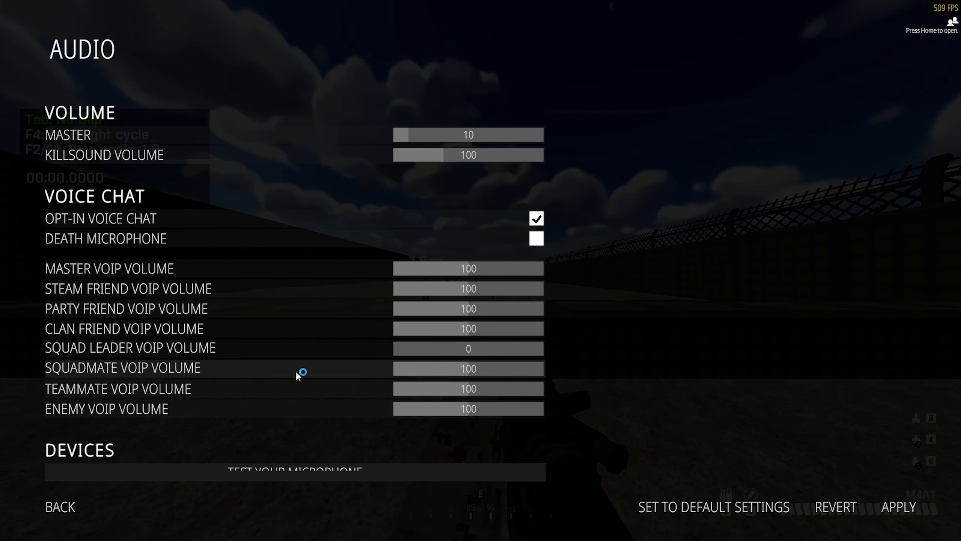
{"action": "scroll", "coordinate": [301, 366], "scroll_direction": "down", "scroll_amount": 3}
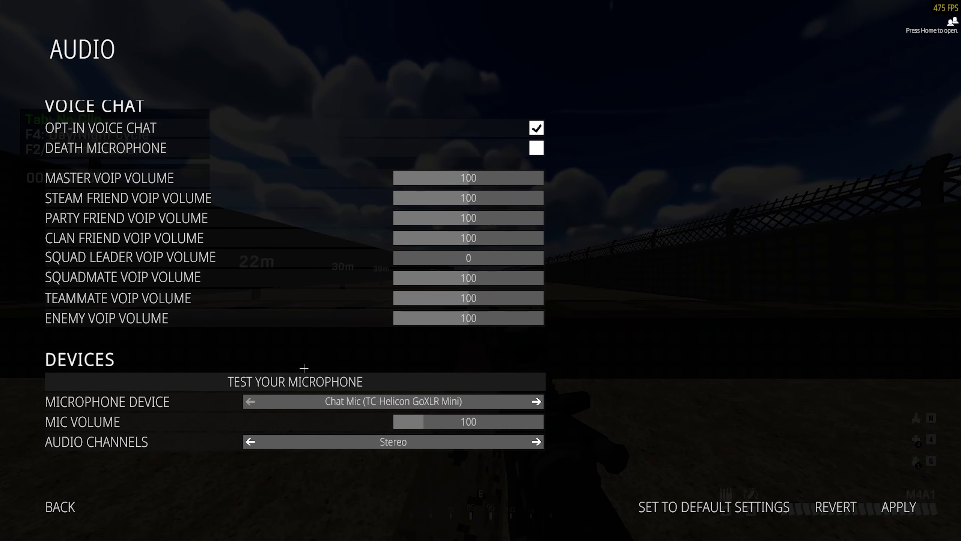
{"action": "scroll", "coordinate": [304, 367], "scroll_direction": "up", "scroll_amount": 3}
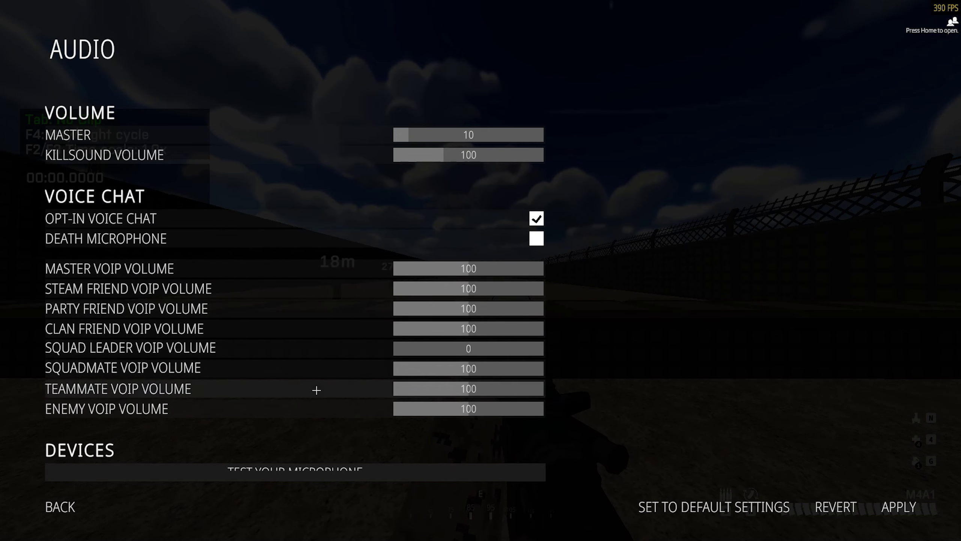
{"action": "scroll", "coordinate": [311, 318], "scroll_direction": "down", "scroll_amount": 2}
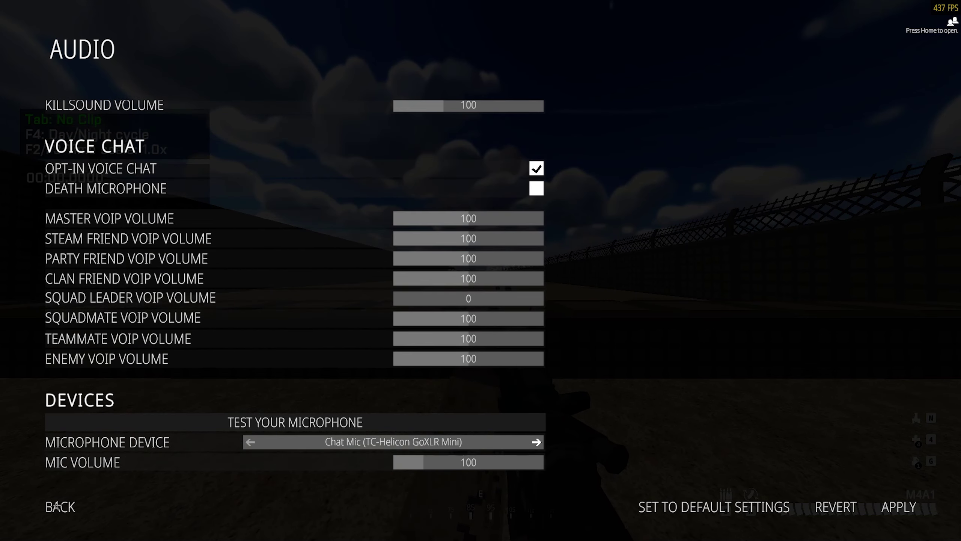
{"action": "key", "text": "Escape"}
{"action": "key", "text": "Escape"}
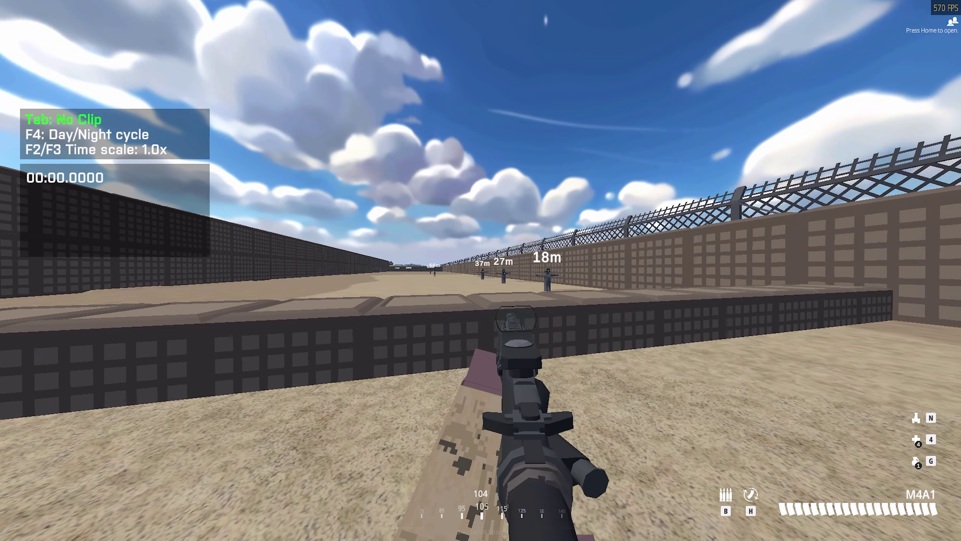
Step: Strafe right with D past the targets in the firing range
{"action": "key", "text": "d"}
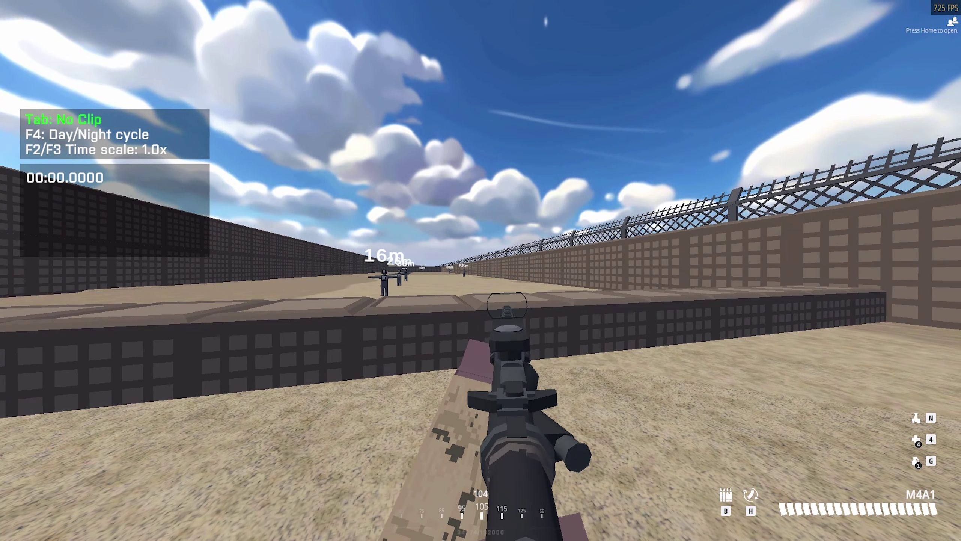
{"action": "key", "text": "d"}
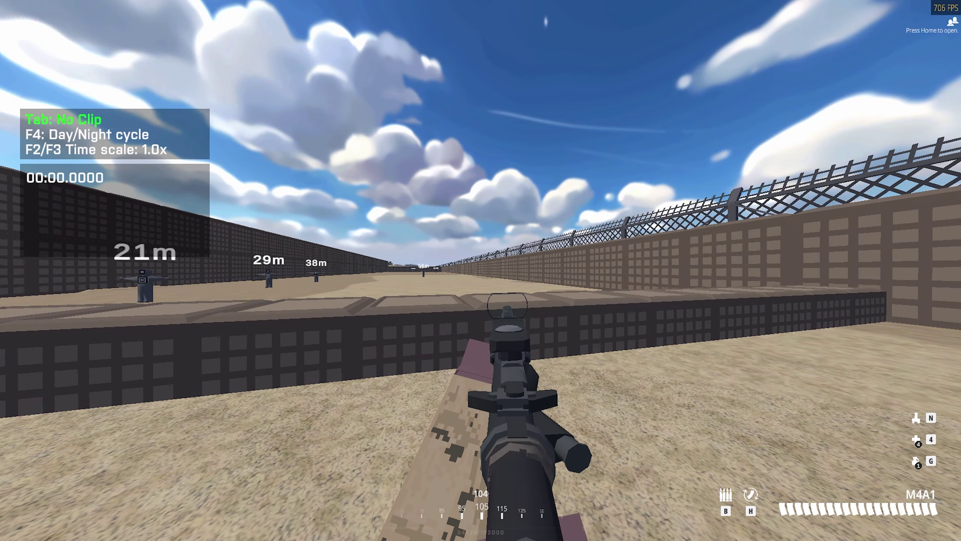
{"action": "key", "text": "d"}
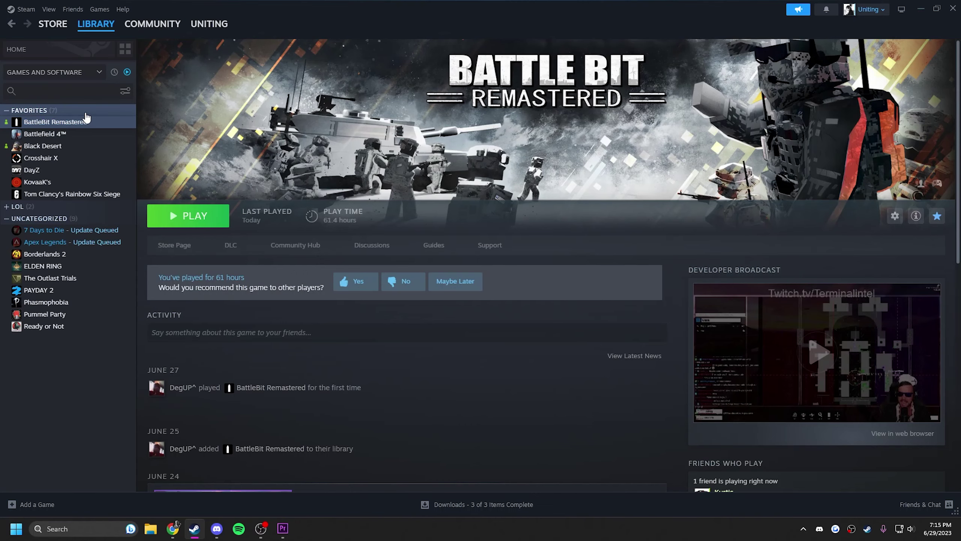
Step: Open BattleBit Remastered's local install folder from the Steam library
{"action": "left_click", "coordinate": [82, 124]}
{"action": "right_click", "coordinate": [82, 125]}
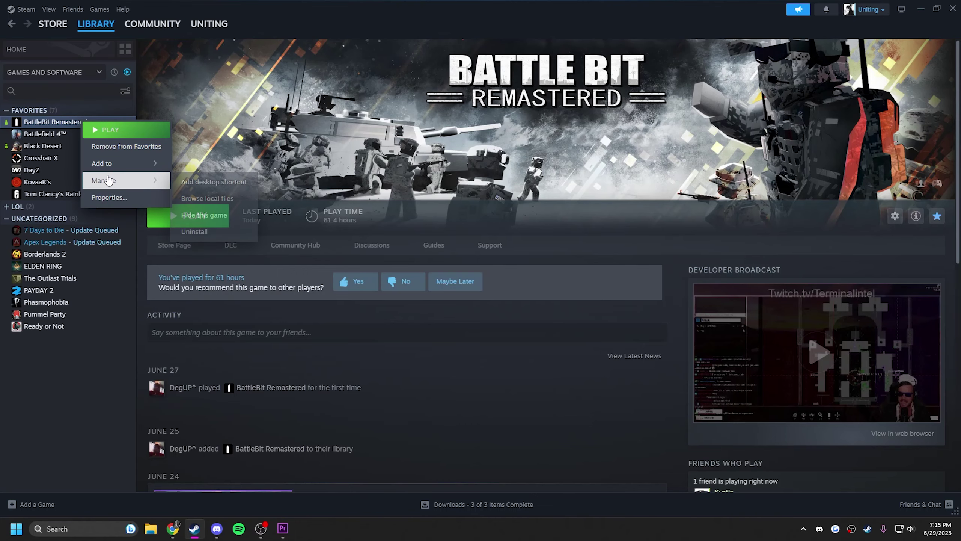
{"action": "mouse_move", "coordinate": [151, 181]}
{"action": "left_click", "coordinate": [204, 199]}
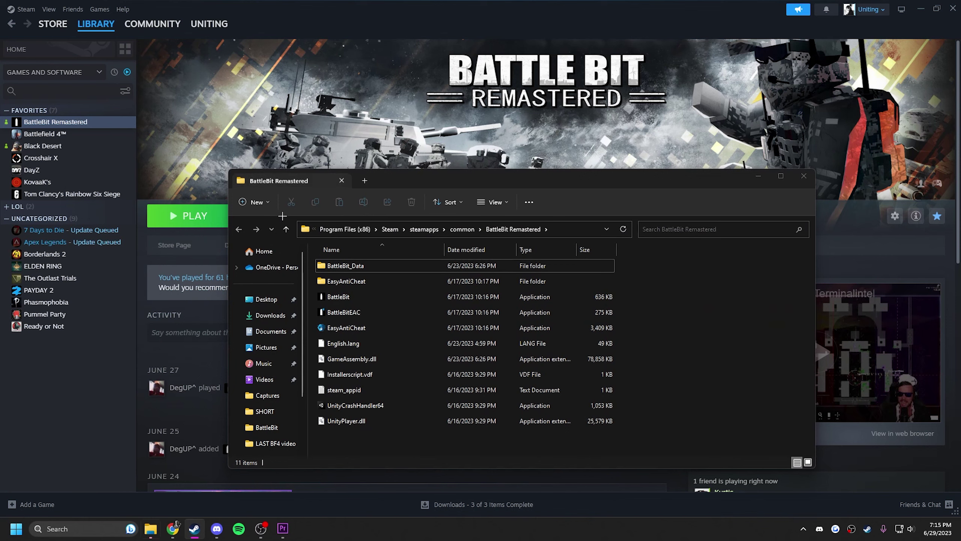
Step: Disable fullscreen optimizations in the BattleBit executable's Compatibility properties and confirm with OK
{"action": "right_click", "coordinate": [362, 296]}
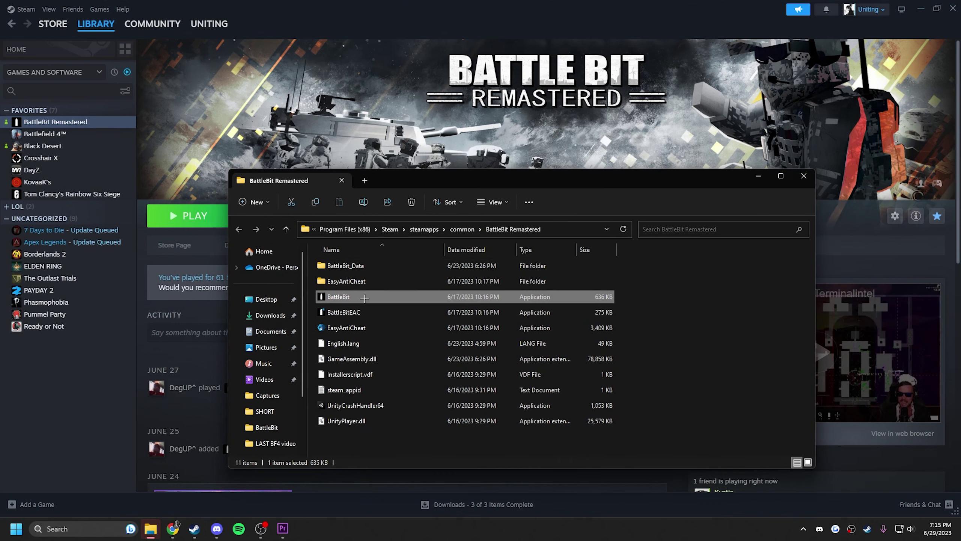
{"action": "left_click", "coordinate": [401, 427]}
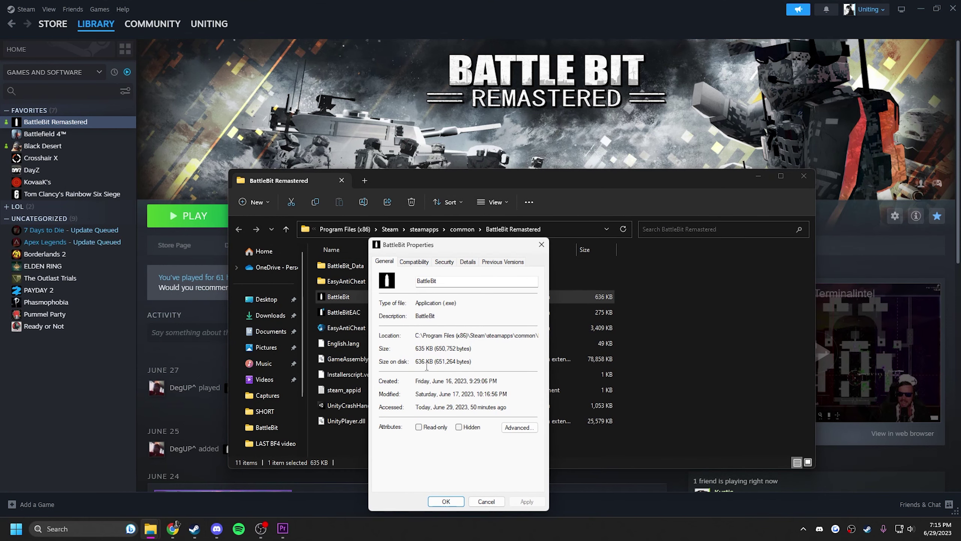
{"action": "left_click", "coordinate": [415, 261]}
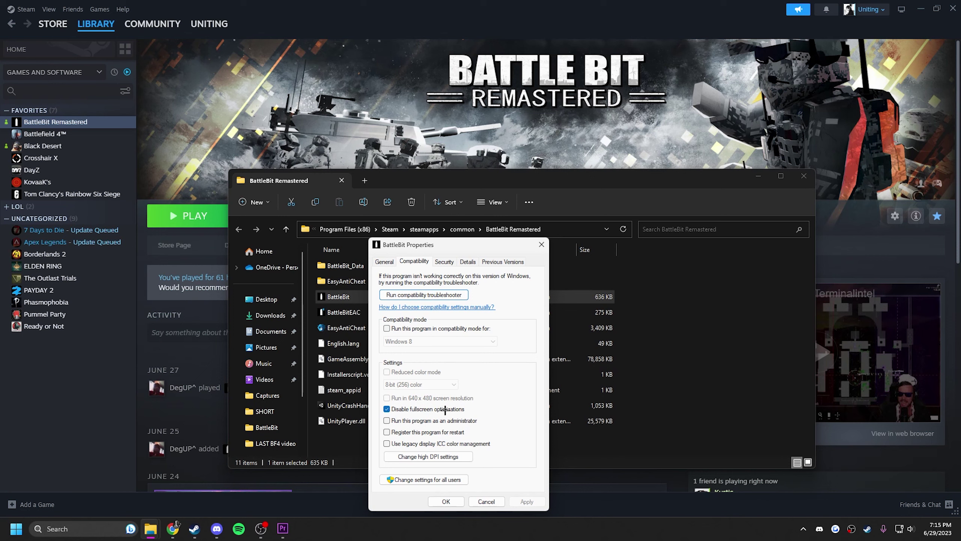
{"action": "left_click", "coordinate": [447, 501]}
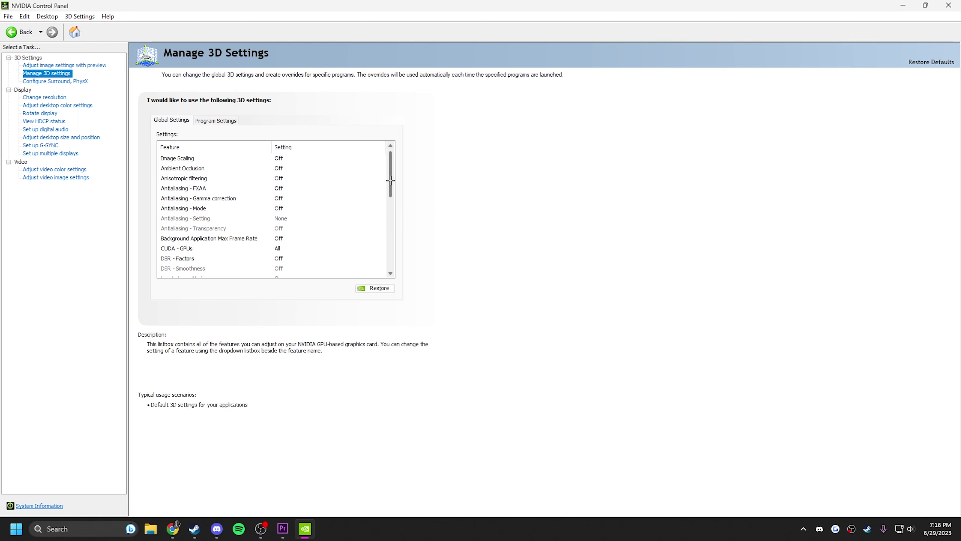
Step: Set the global Low Latency Mode to On
{"action": "left_click_drag", "start_coordinate": [390, 180], "coordinate": [390, 199]}
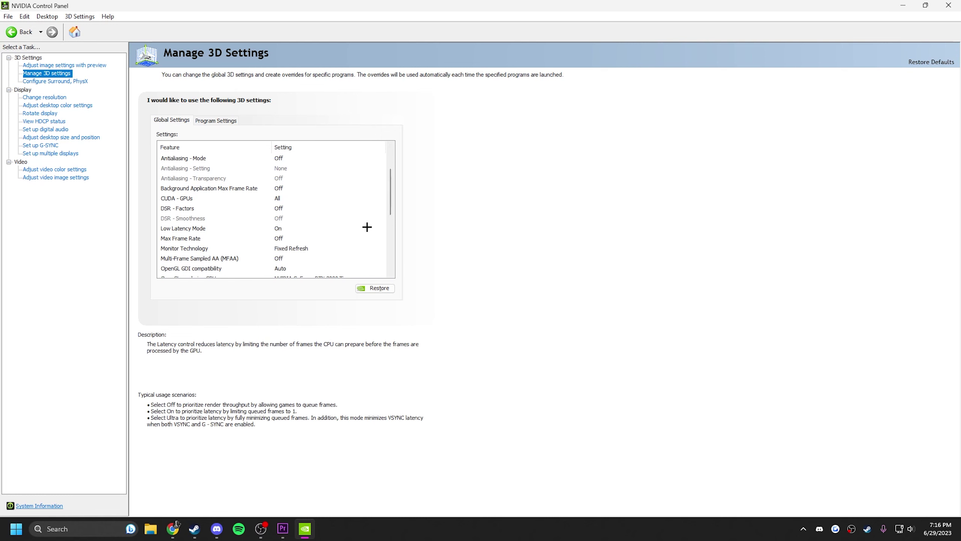
{"action": "left_click", "coordinate": [298, 229]}
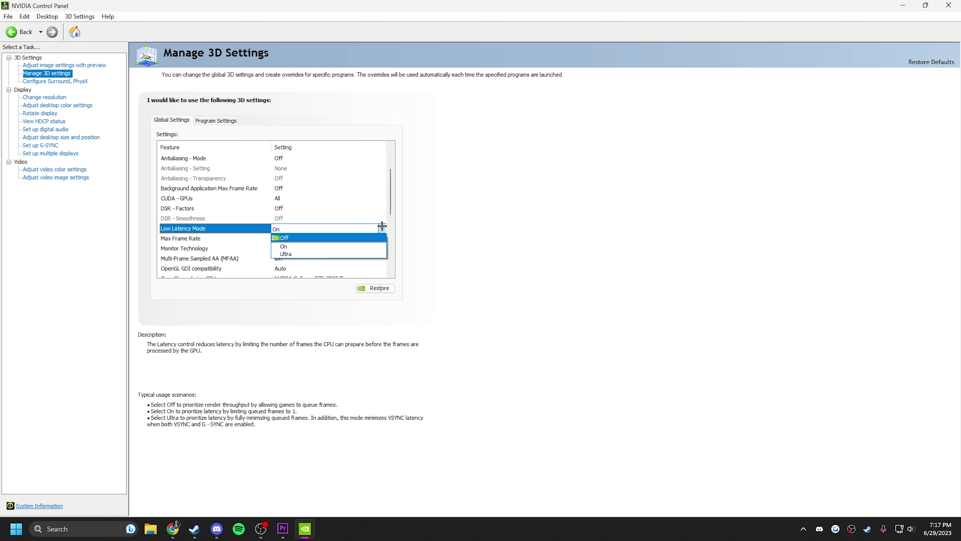
{"action": "left_click", "coordinate": [382, 227]}
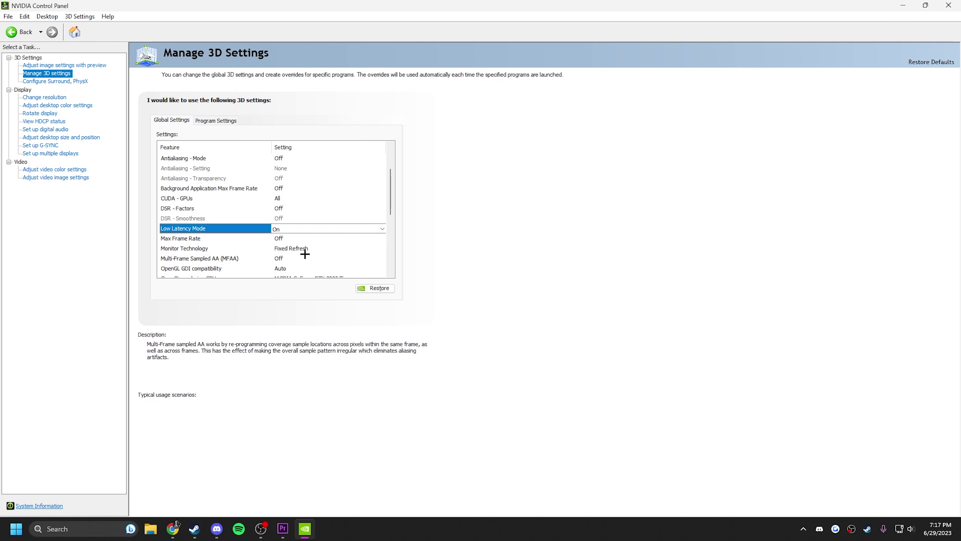
Step: Set the OpenGL rendering GPU to the RTX 3080 Ti
{"action": "left_click_drag", "start_coordinate": [389, 199], "coordinate": [390, 217]}
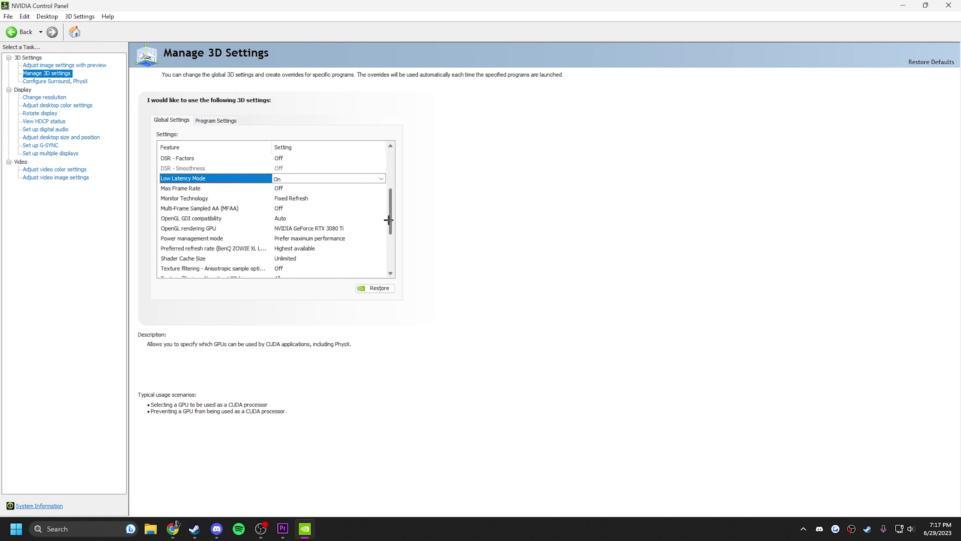
{"action": "left_click", "coordinate": [307, 229]}
{"action": "left_click", "coordinate": [307, 228]}
{"action": "left_click", "coordinate": [307, 229]}
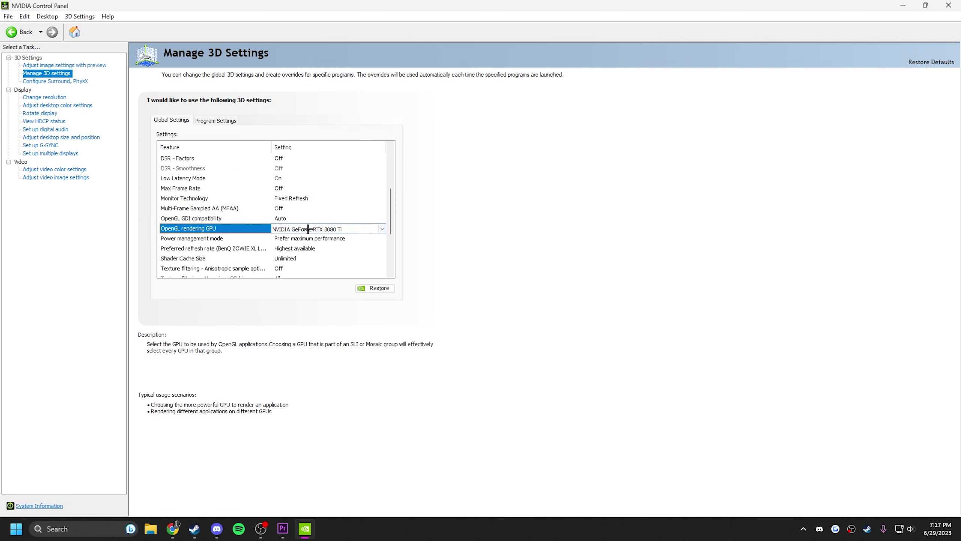
{"action": "mouse_move", "coordinate": [283, 241]}
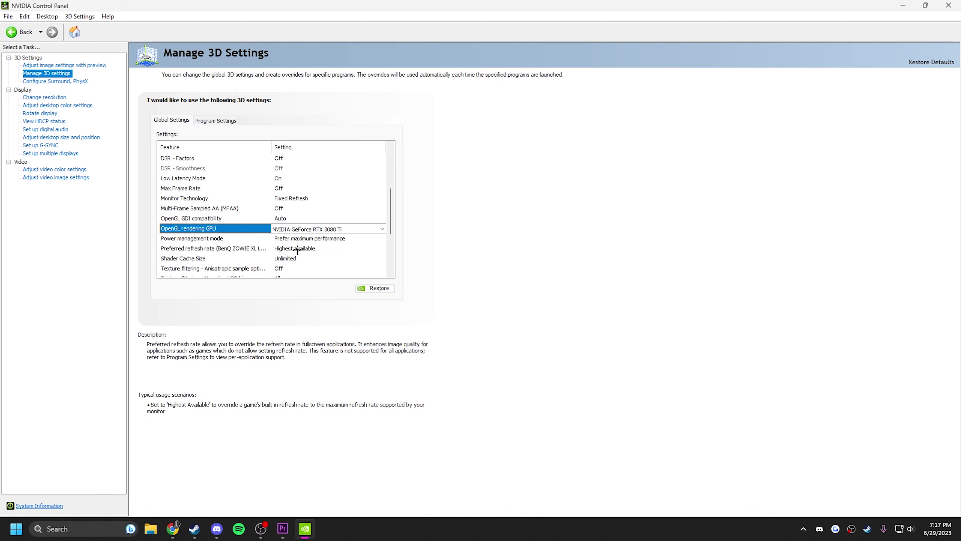
{"action": "left_click_drag", "start_coordinate": [389, 219], "coordinate": [388, 235]}
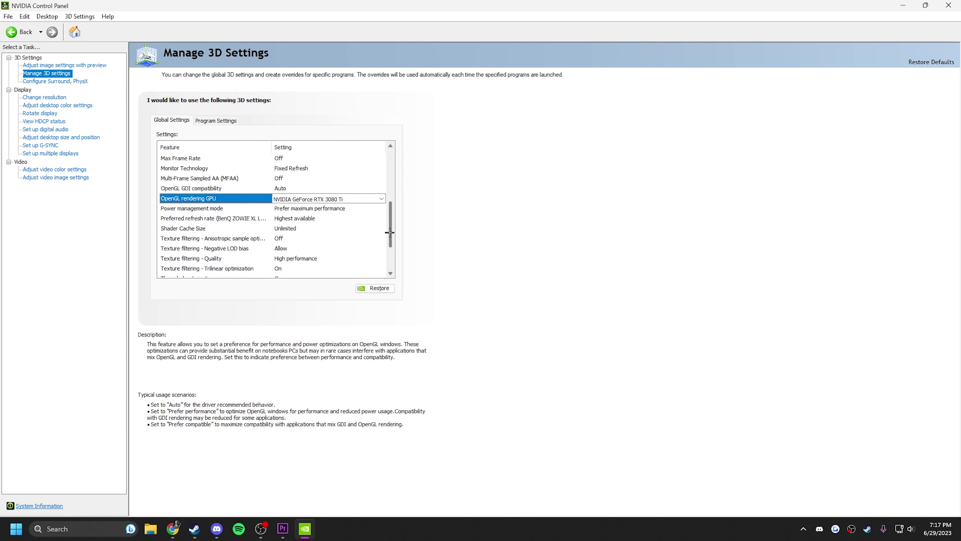
Step: Keep Shader Cache Size set to Unlimited
{"action": "left_click", "coordinate": [303, 219]}
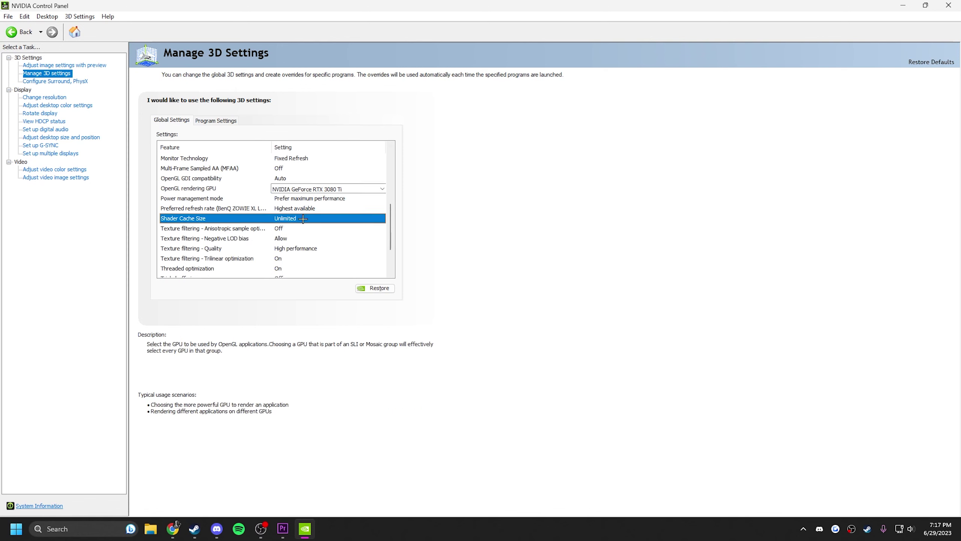
{"action": "left_click", "coordinate": [302, 219]}
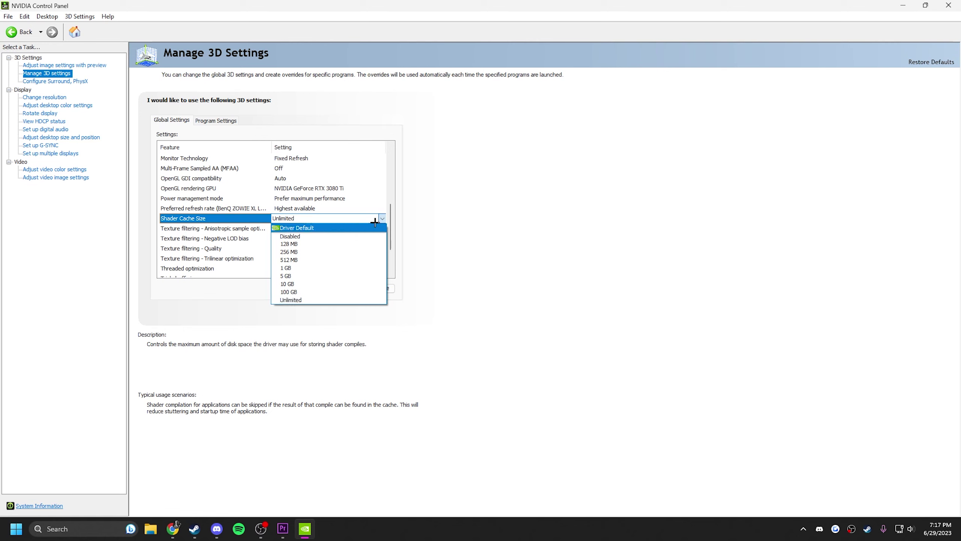
{"action": "left_click", "coordinate": [388, 218]}
{"action": "scroll", "coordinate": [387, 218], "scroll_direction": "down", "scroll_amount": 4}
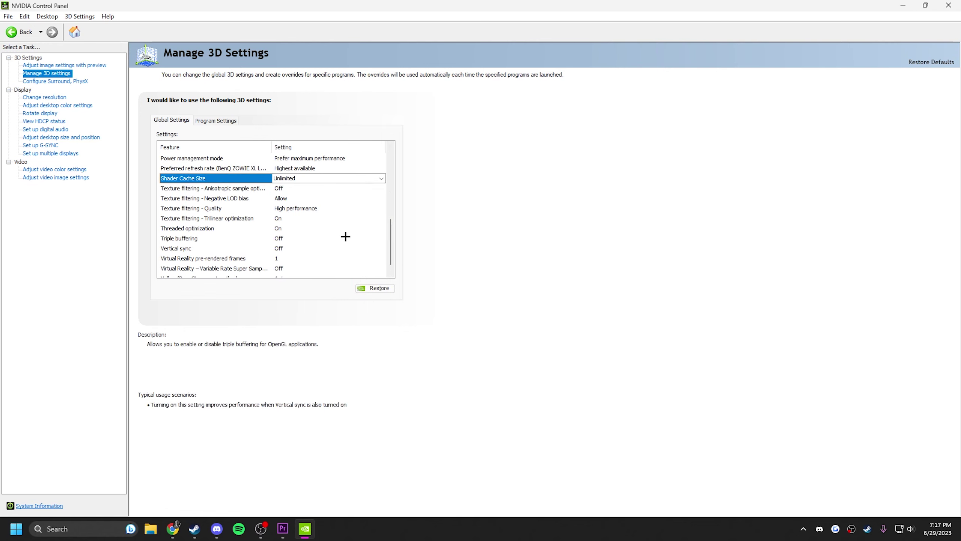
Step: Keep Threaded optimization On, then go to the Configure Surround, PhysX page
{"action": "left_click", "coordinate": [280, 227]}
{"action": "left_click", "coordinate": [283, 228]}
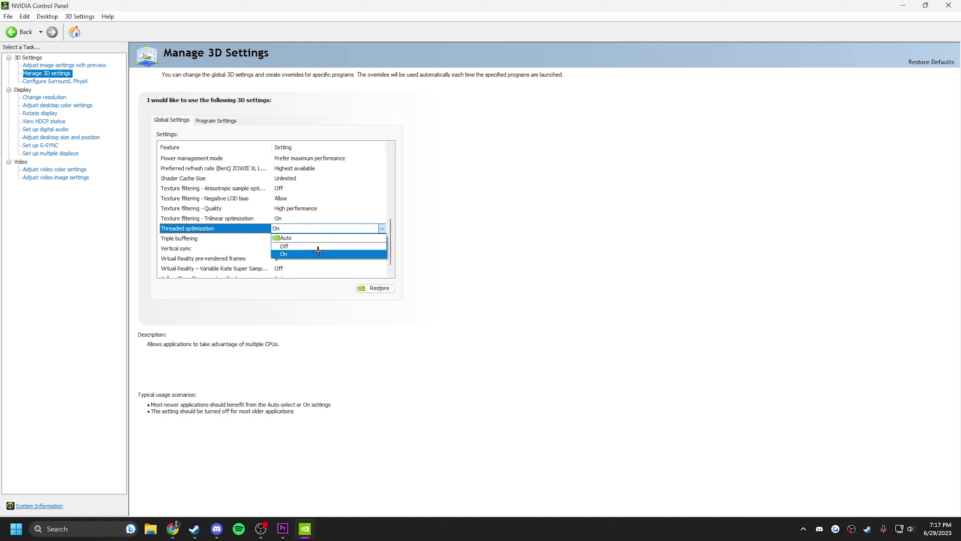
{"action": "left_click", "coordinate": [383, 228]}
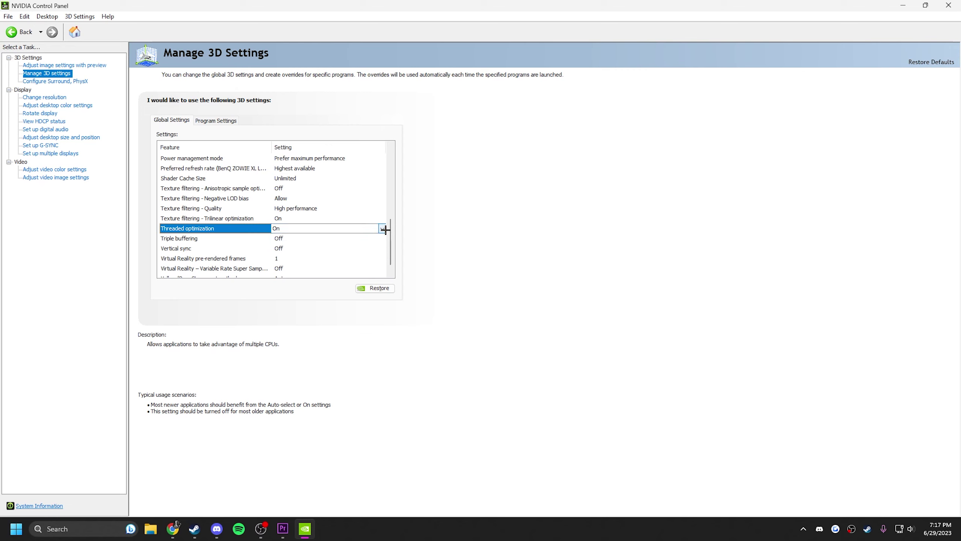
{"action": "scroll", "coordinate": [390, 228], "scroll_direction": "down", "scroll_amount": 1}
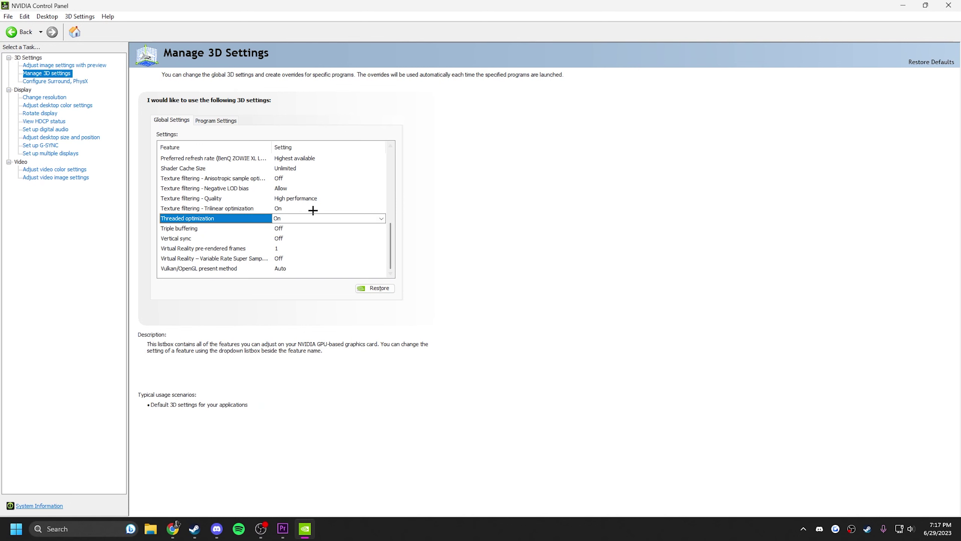
{"action": "left_click", "coordinate": [76, 81]}
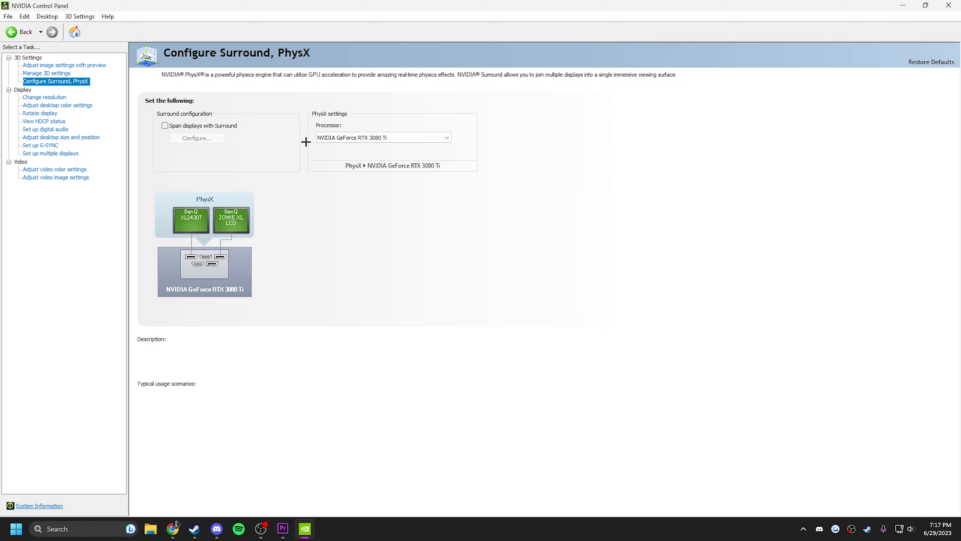
Step: Keep PhysX on the RTX 3080 Ti and check the 1920 × 1080 240Hz resolution settings
{"action": "left_click", "coordinate": [365, 137]}
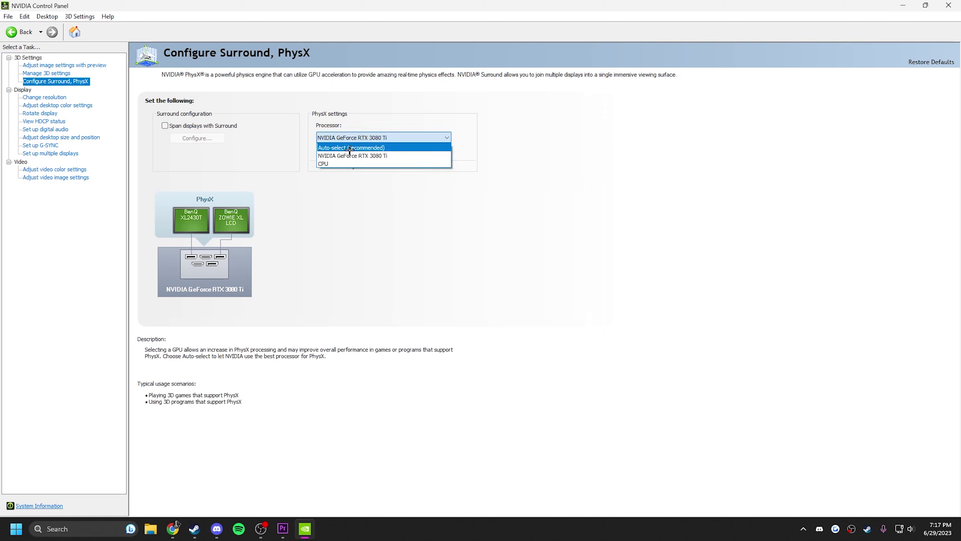
{"action": "left_click", "coordinate": [349, 155]}
{"action": "left_click", "coordinate": [44, 98]}
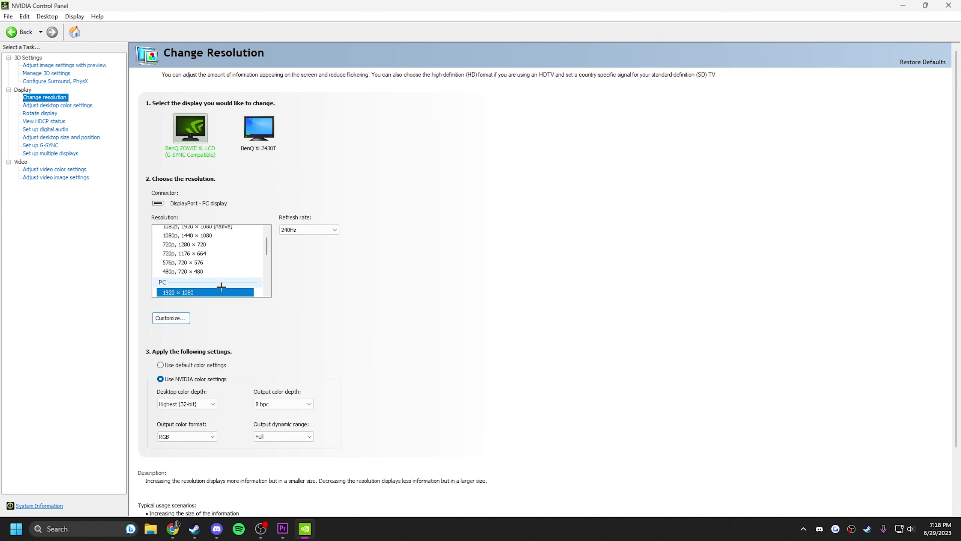
{"action": "scroll", "coordinate": [202, 288], "scroll_direction": "down", "scroll_amount": 1}
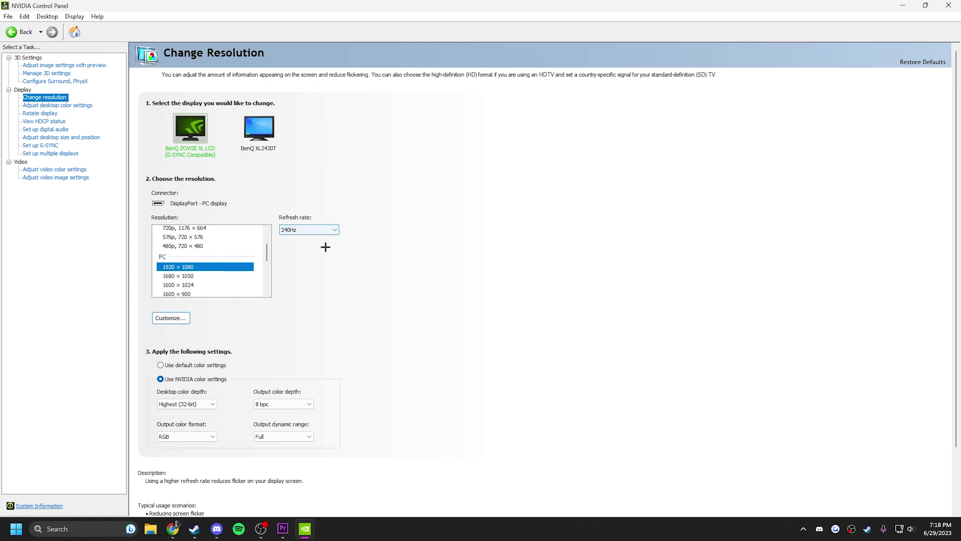
{"action": "scroll", "coordinate": [232, 399], "scroll_direction": "down", "scroll_amount": 1}
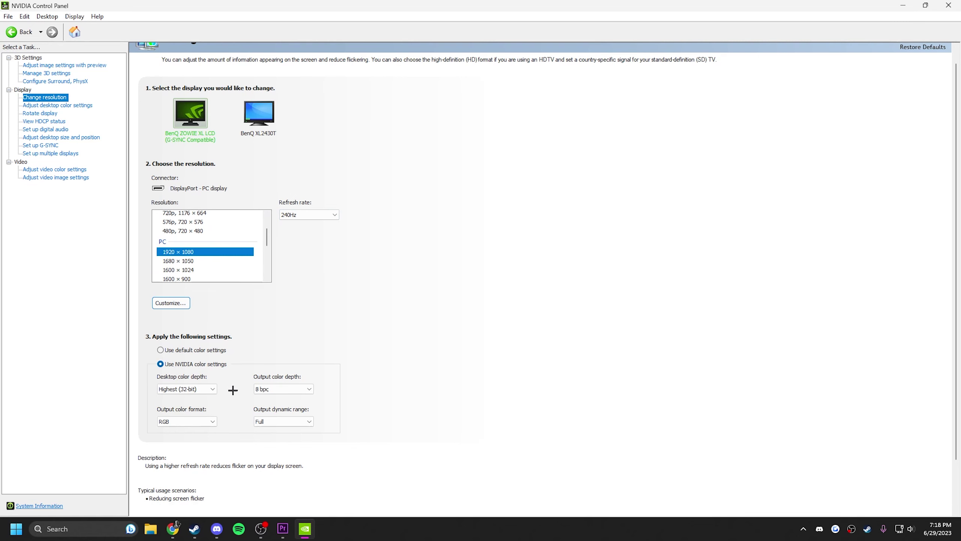
Step: Keep Full output dynamic range and Highest (32-bit) colour depth, then open the desktop colour settings
{"action": "left_click", "coordinate": [272, 420]}
{"action": "left_click", "coordinate": [272, 420]}
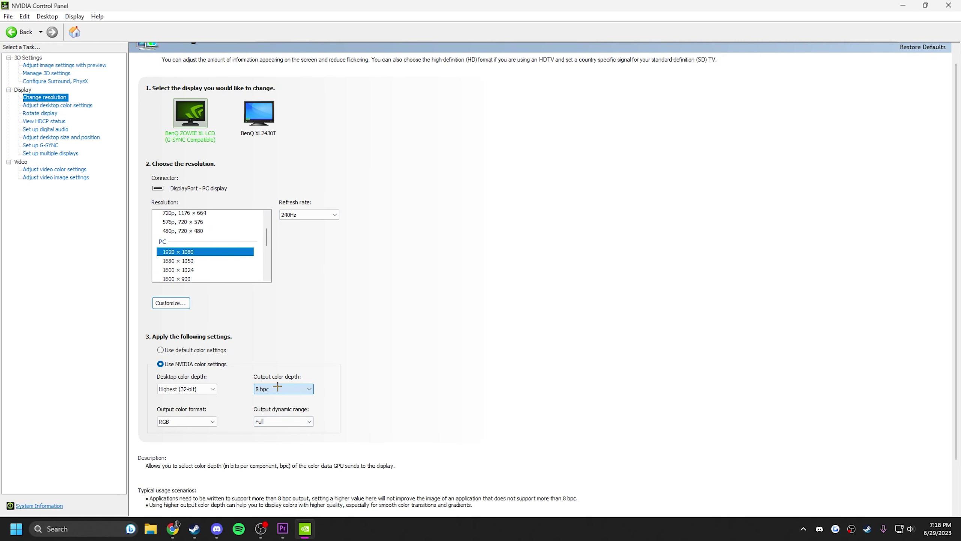
{"action": "left_click", "coordinate": [210, 389]}
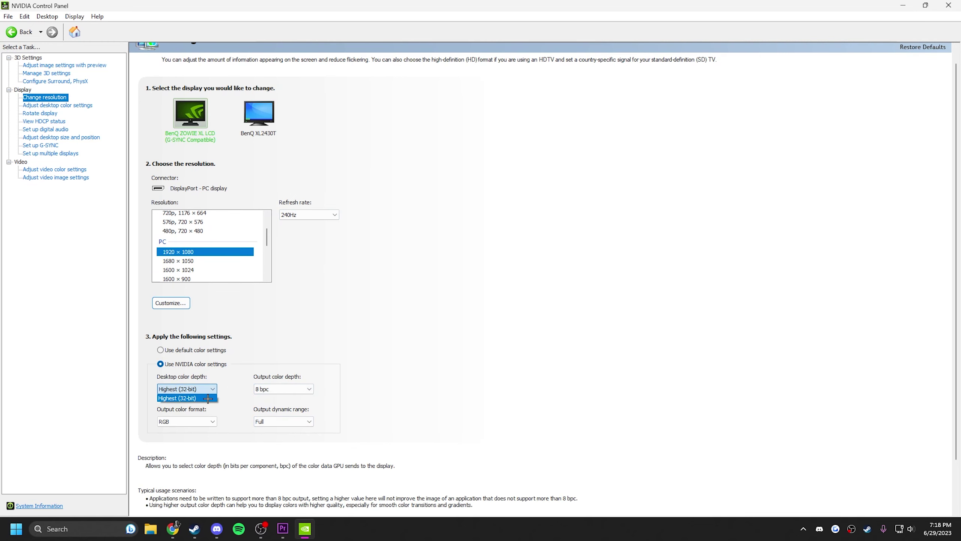
{"action": "left_click", "coordinate": [187, 389]}
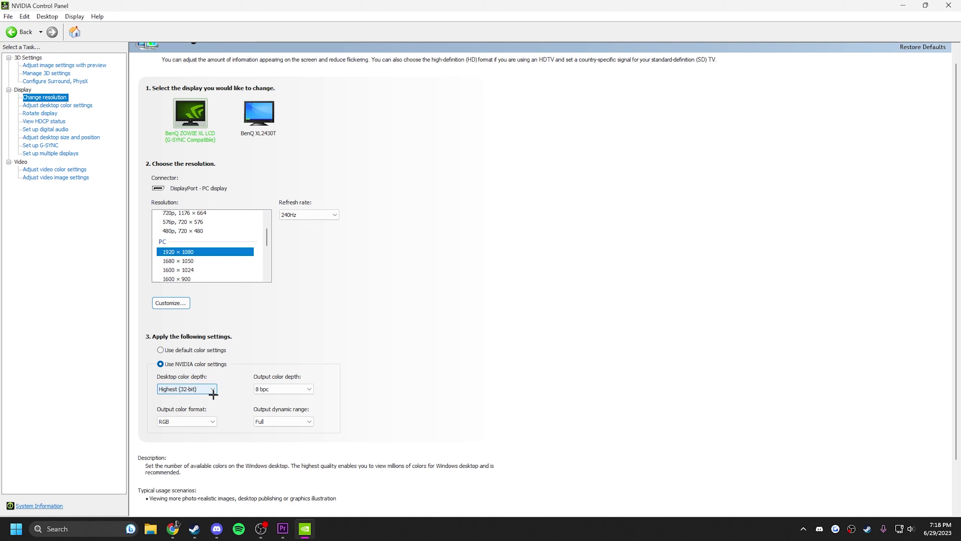
{"action": "left_click", "coordinate": [74, 106]}
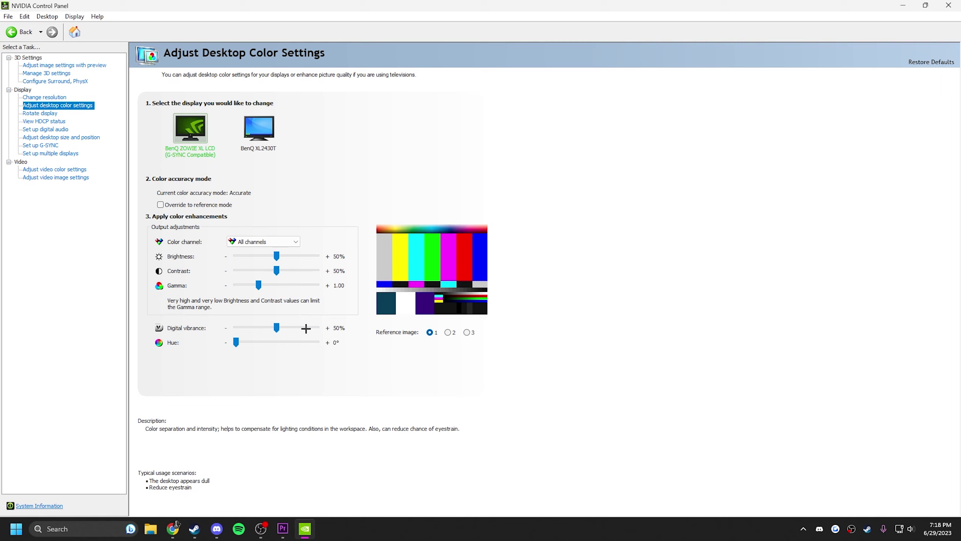
Step: Step through the desktop size and G-SYNC pages to reach Adjust video color settings
{"action": "left_click", "coordinate": [91, 139]}
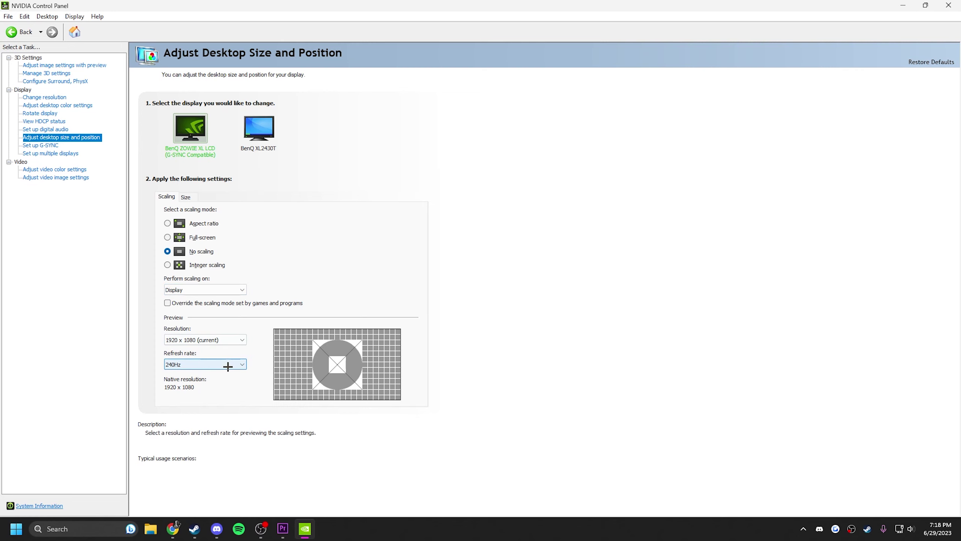
{"action": "left_click", "coordinate": [45, 146]}
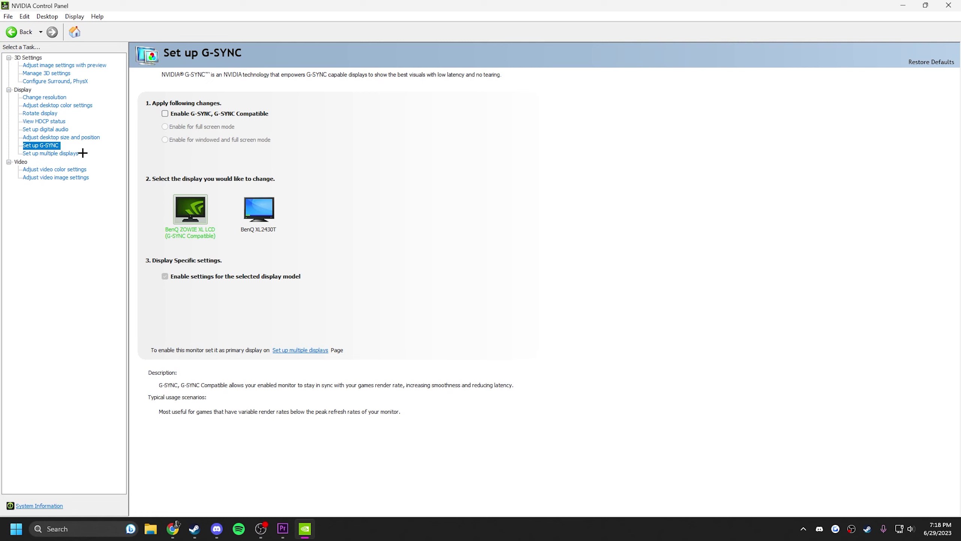
{"action": "left_click", "coordinate": [77, 170]}
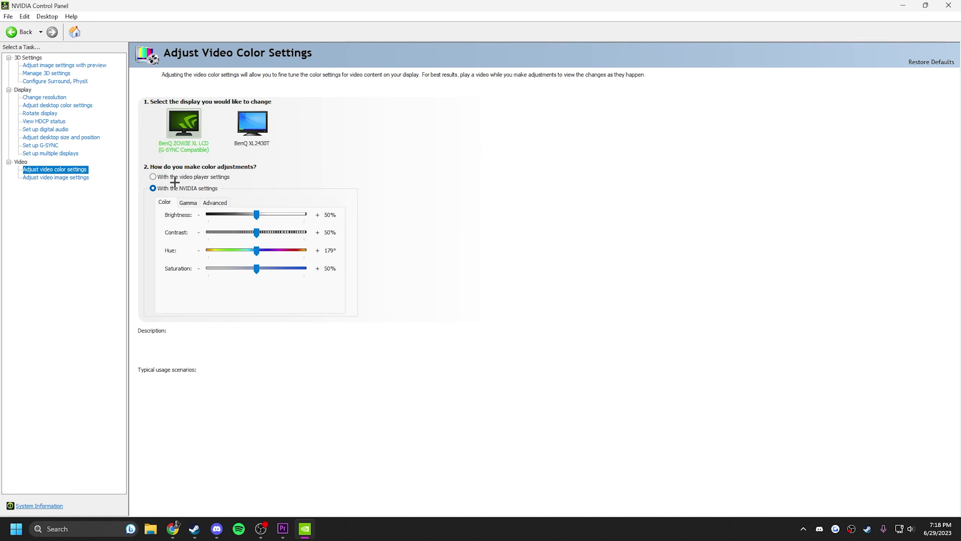
Step: On the Advanced video colour options, set Dynamic range to Full (0-255)
{"action": "left_click", "coordinate": [216, 201]}
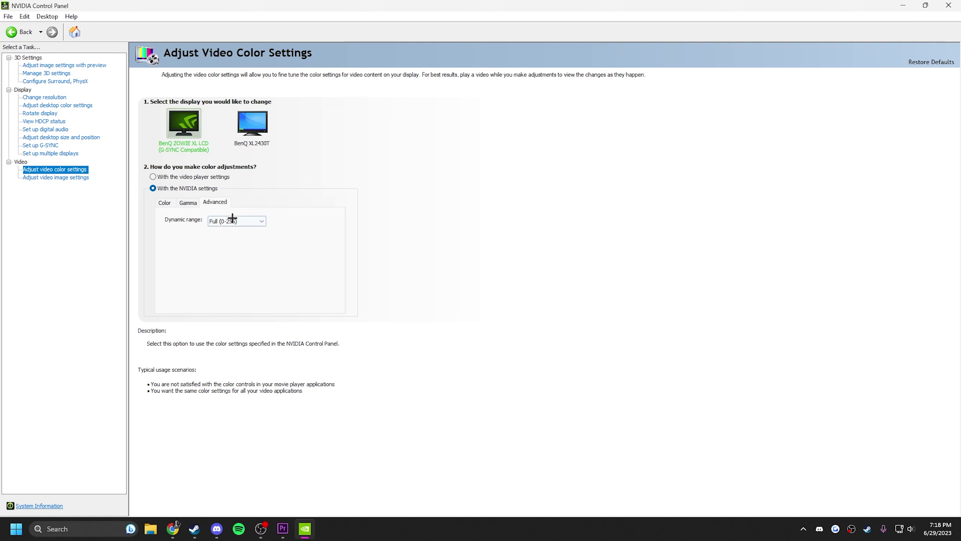
{"action": "left_click", "coordinate": [234, 220]}
{"action": "left_click", "coordinate": [237, 232]}
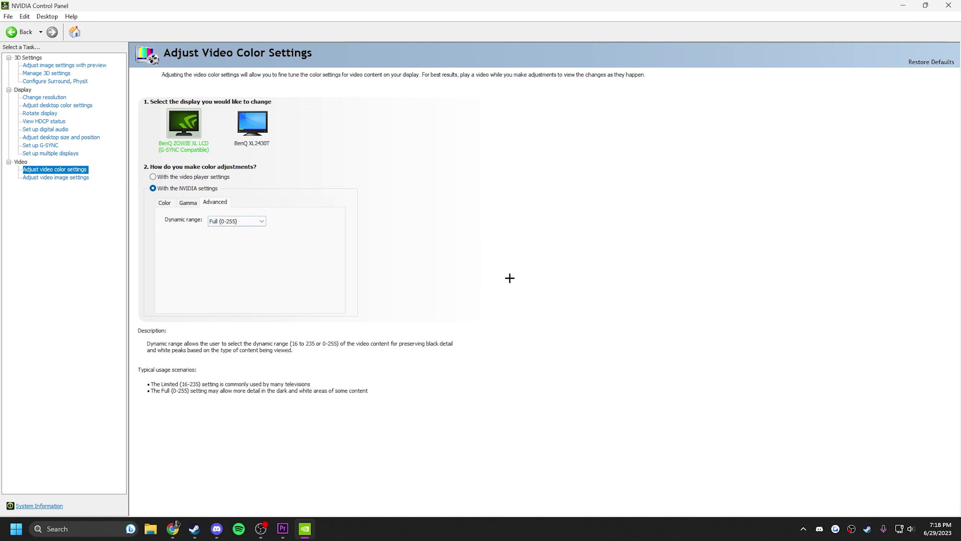